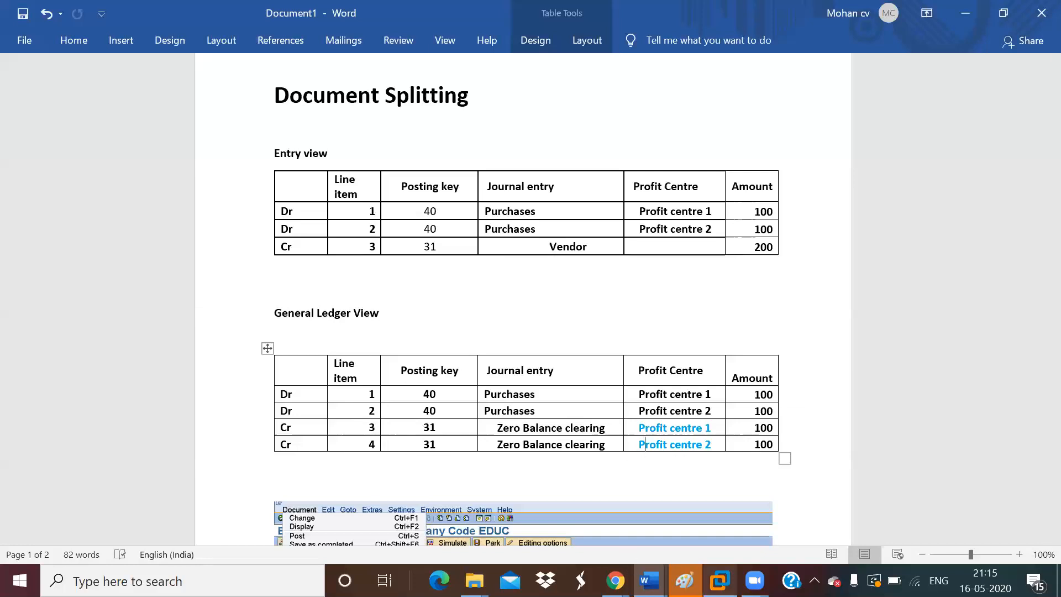
Switch from Word to the SAP session, run transaction /nspro and display the SAP Reference IMG.
left_click(708, 576)
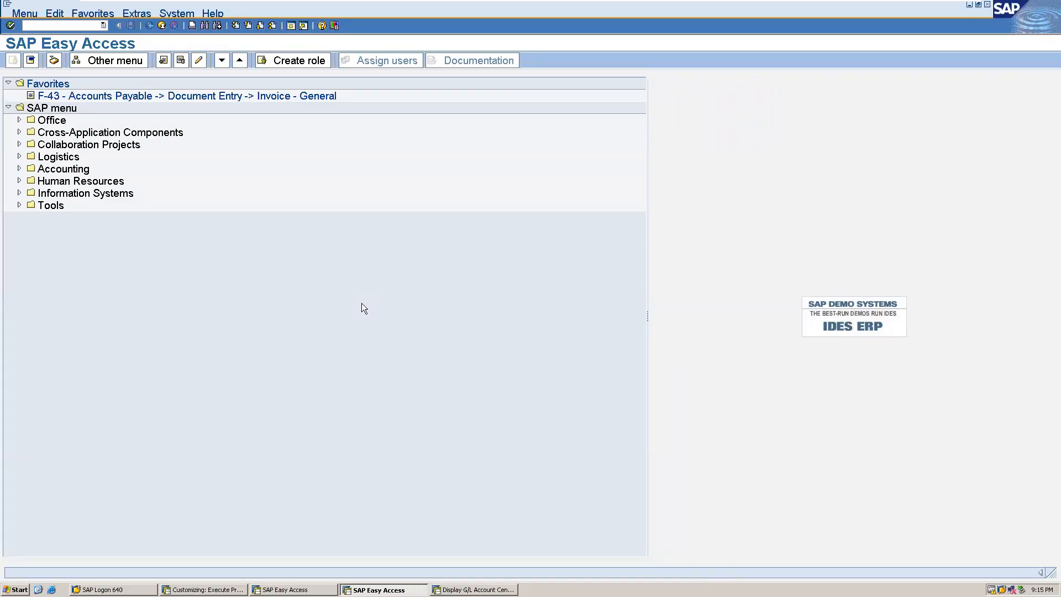
type("/nspro")
key("Return")
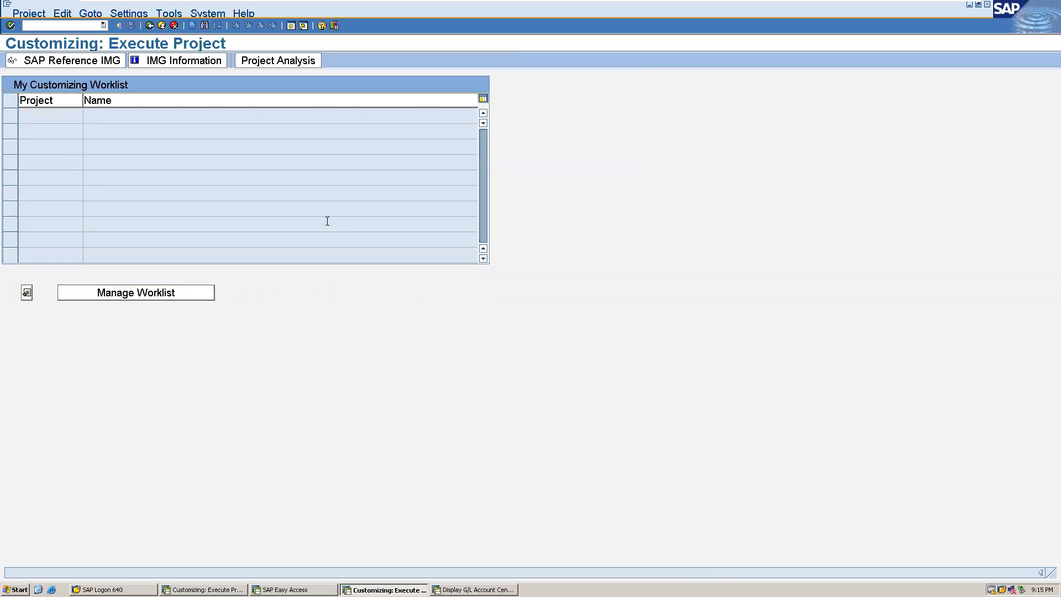
left_click(78, 63)
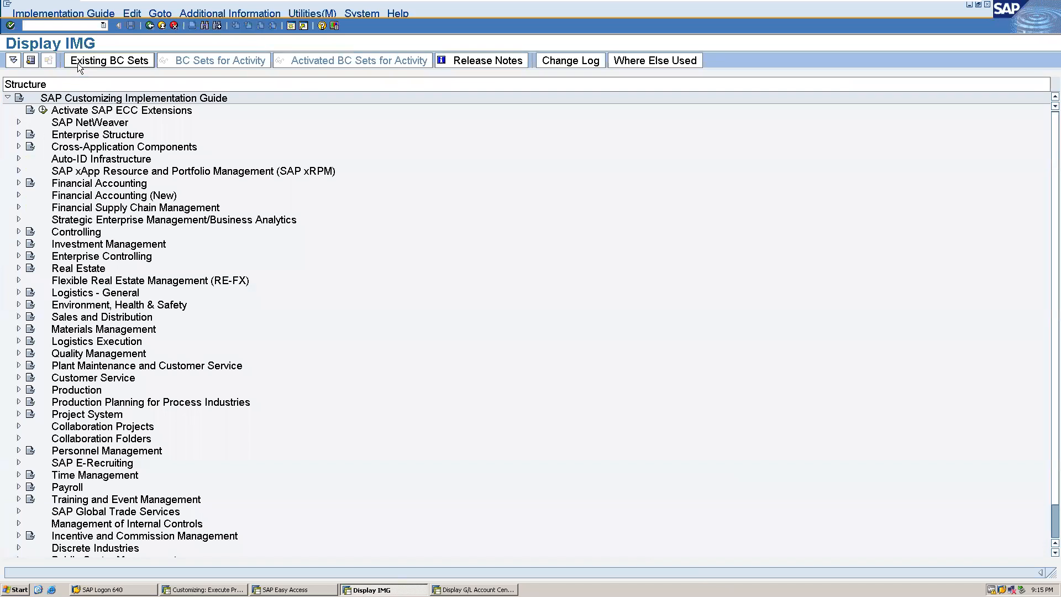
Expand Financial Accounting (New), General Ledger Accounting (New), Business Transactions and Document Splitting in the IMG structure.
left_click(19, 195)
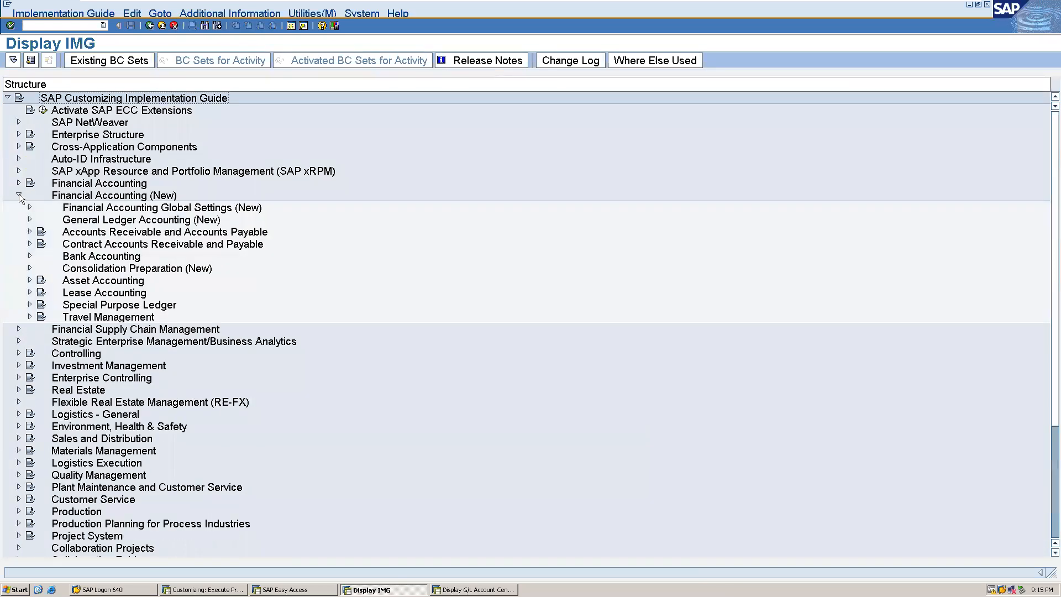
left_click(29, 220)
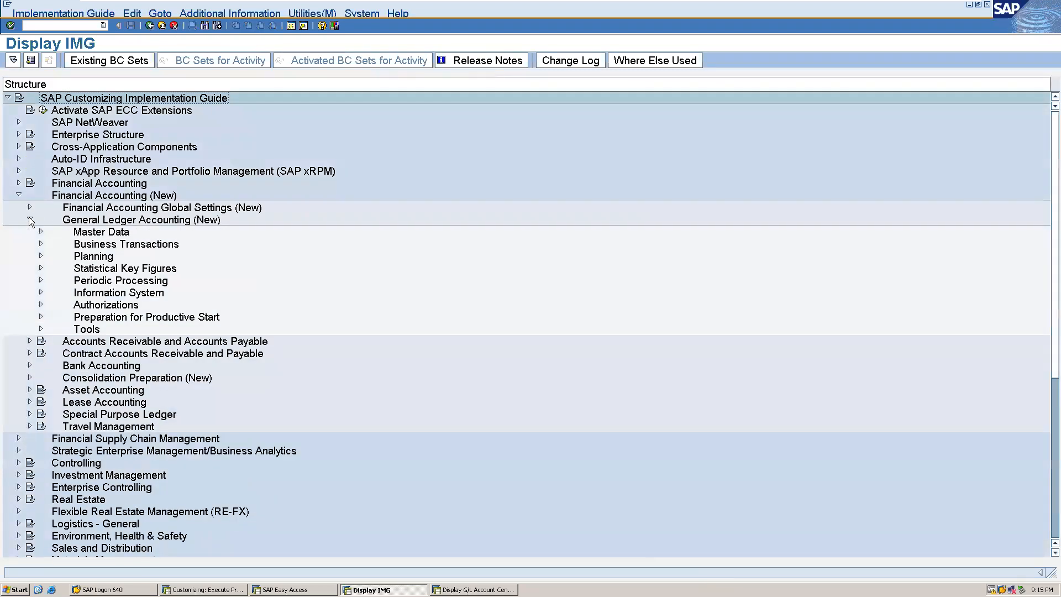
left_click(41, 244)
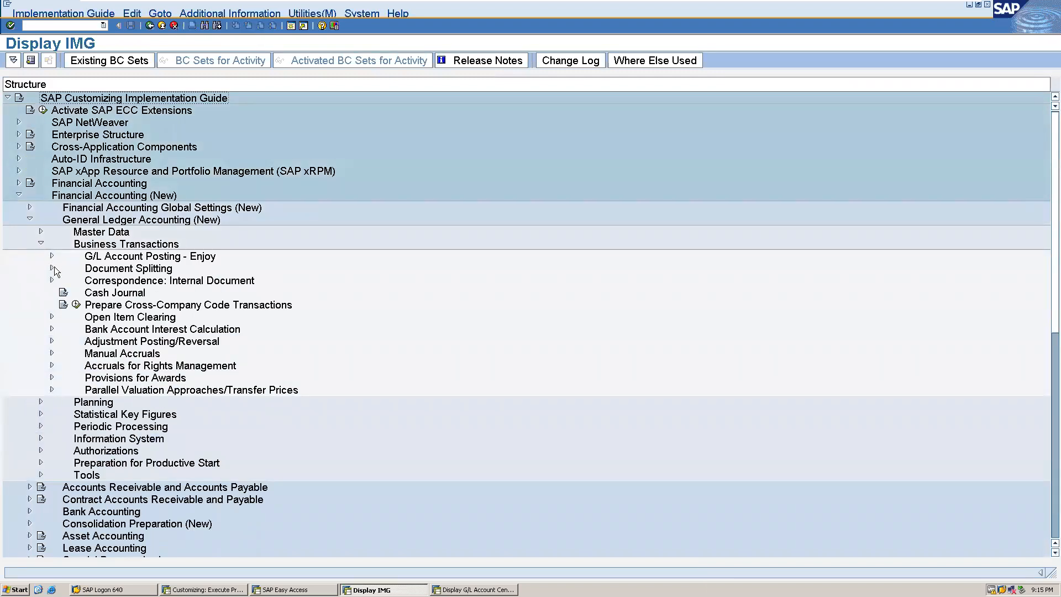
left_click(52, 268)
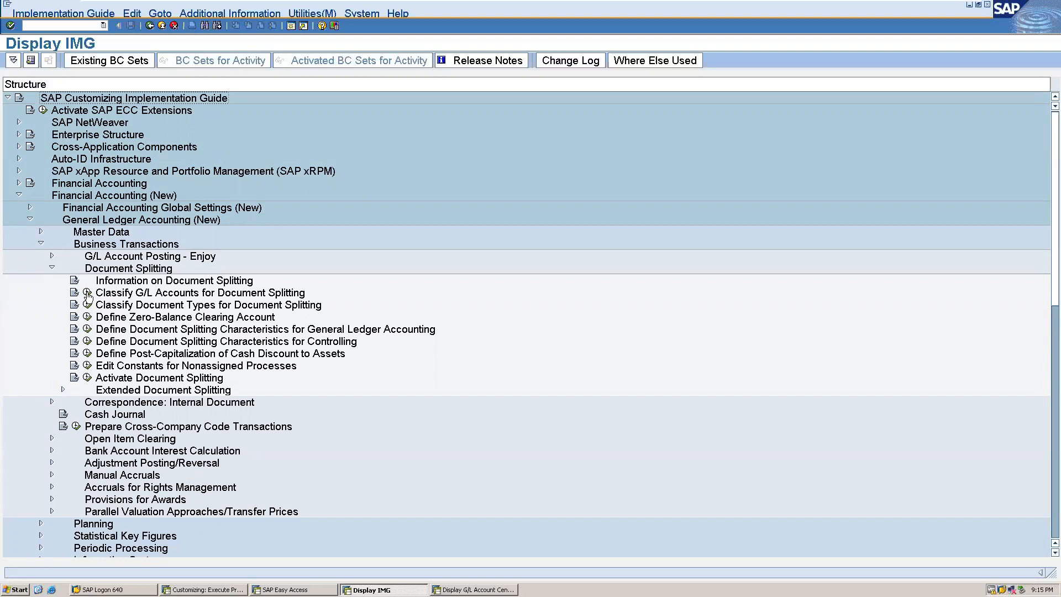
Open Classify G/L Accounts for Document Splitting for chart of accounts ALLO and start new entries.
left_click(87, 294)
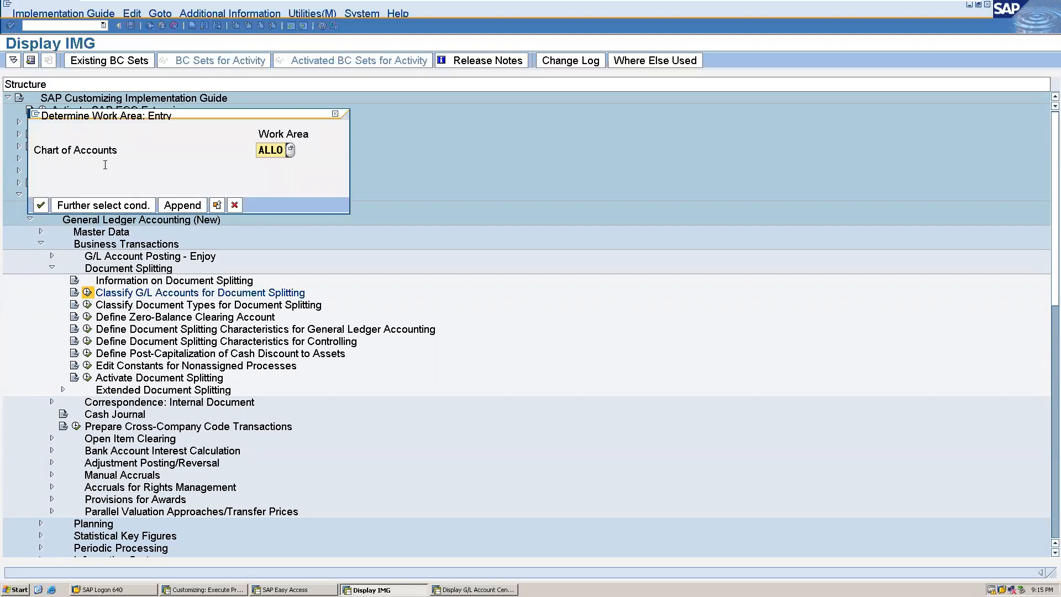
left_click(45, 204)
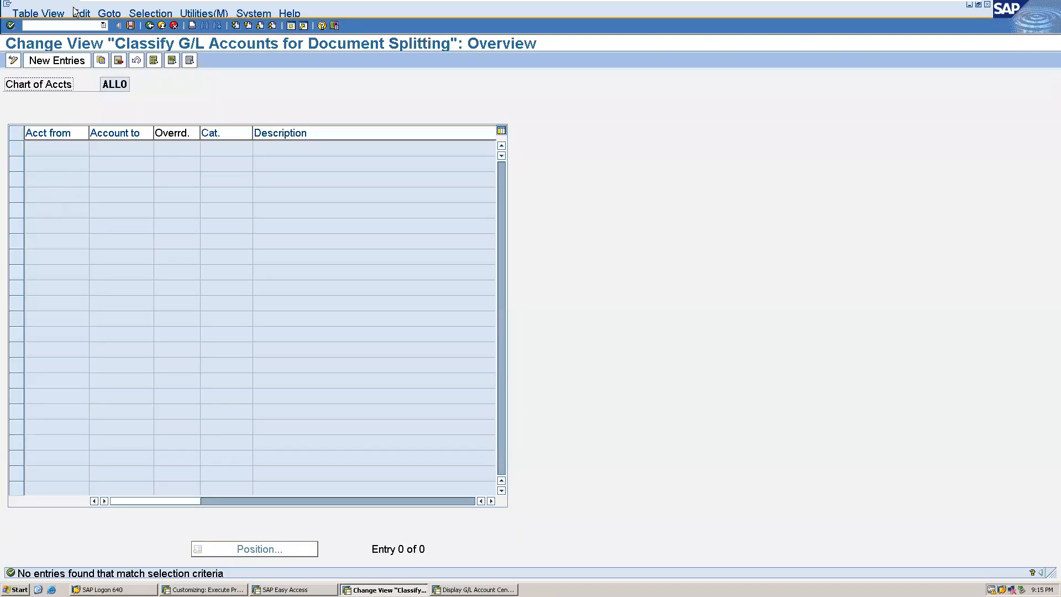
left_click(54, 62)
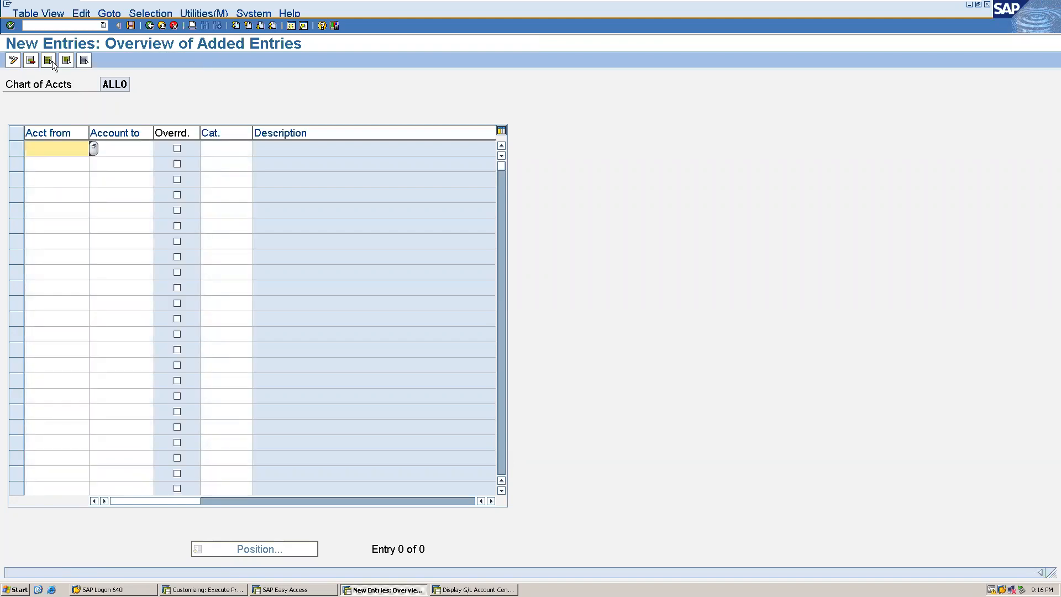
Classify the account range 1000 to 1999 with item category 01000, Balance Sheet Account.
type("1000")
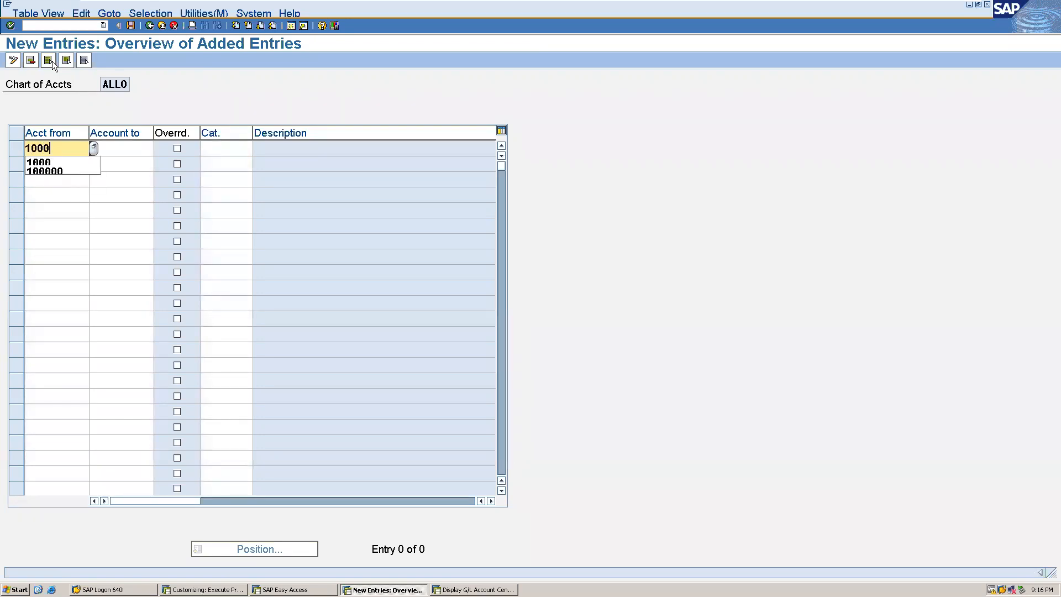
key("Tab")
type("1999")
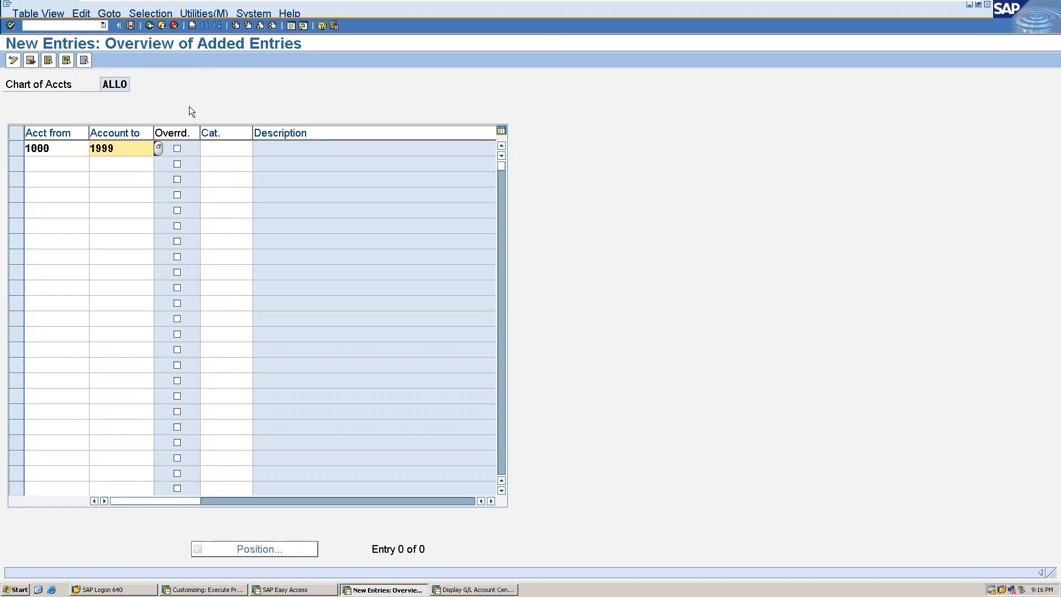
left_click(248, 150)
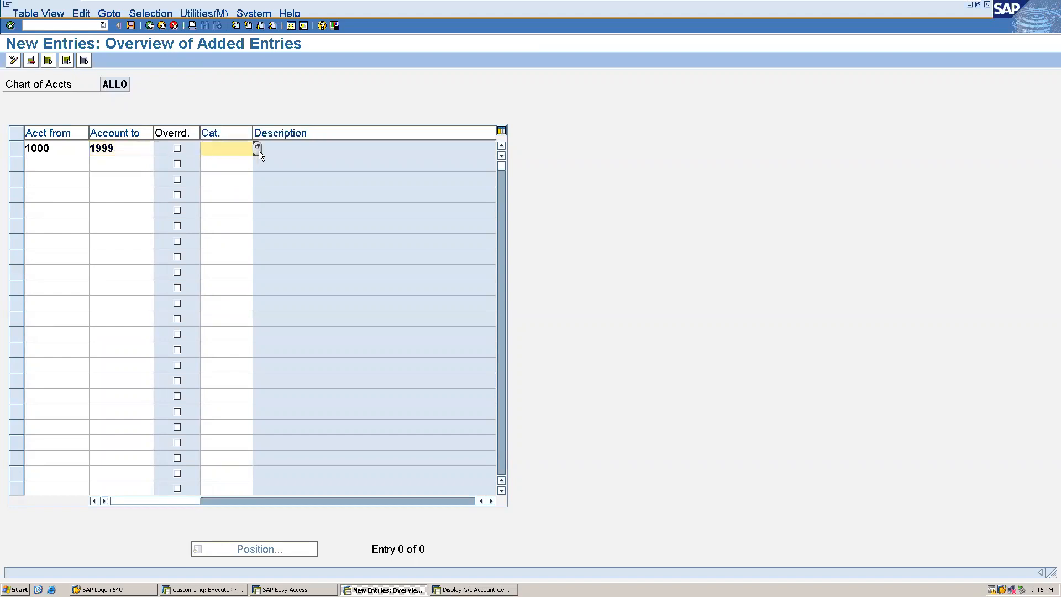
left_click(258, 148)
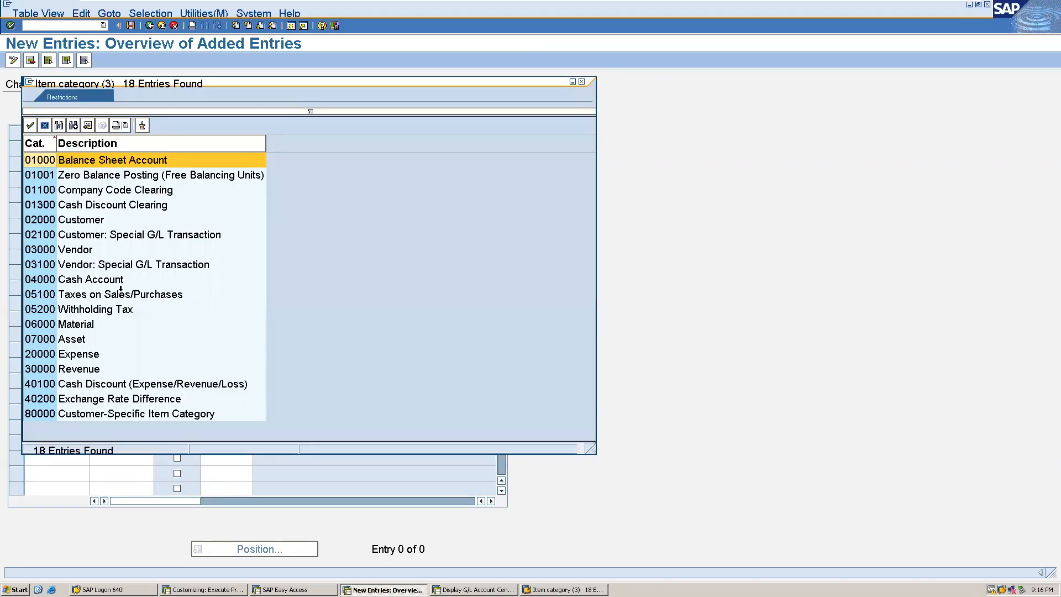
left_click(66, 159)
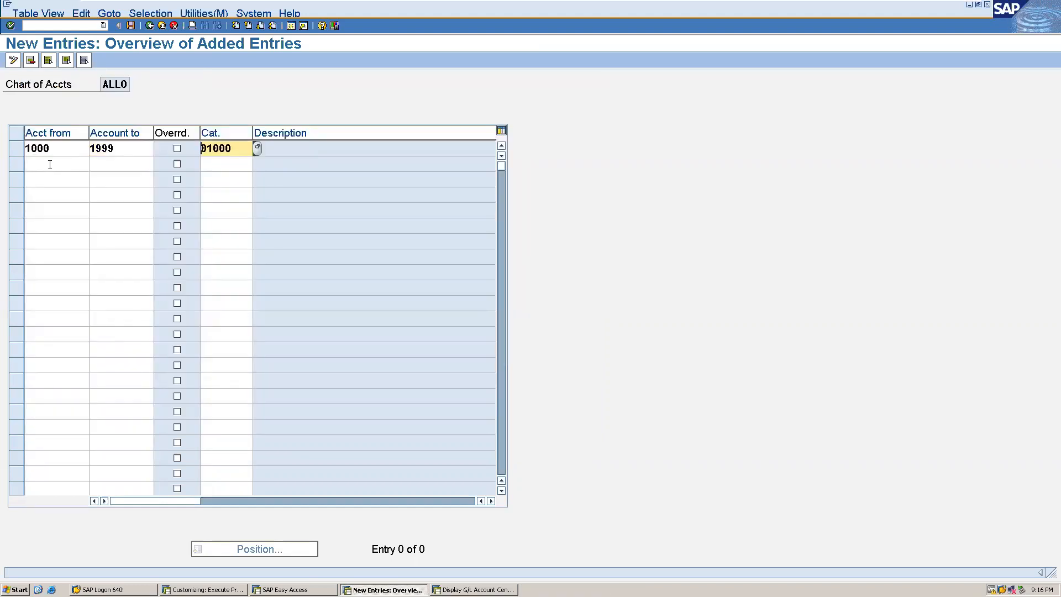
Add the account range 2000 to 2999 with item category 01000, Balance Sheet Account.
left_click(49, 165)
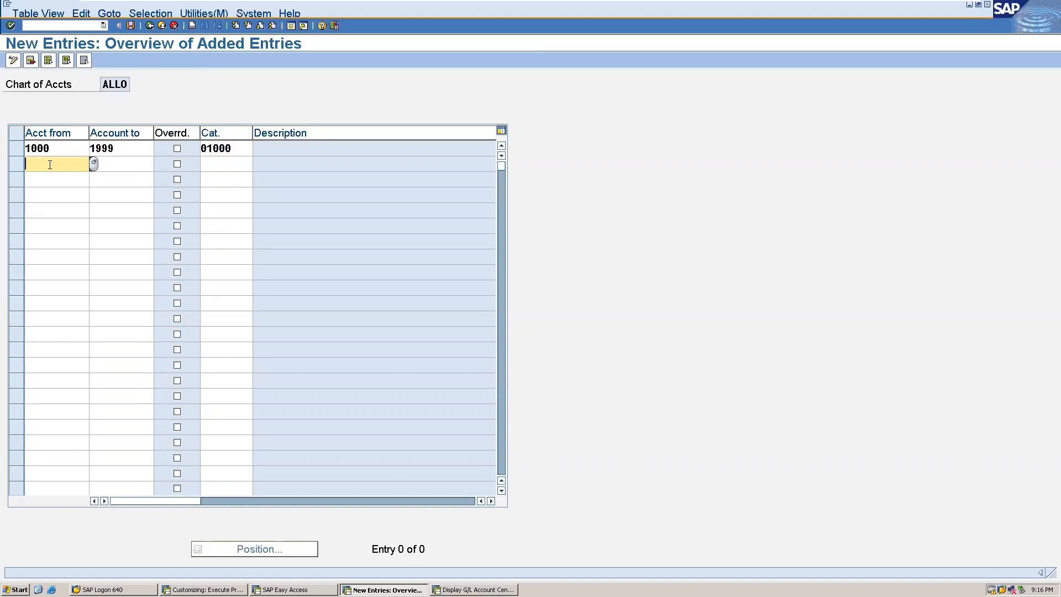
type("2000")
key("Tab")
type("2999")
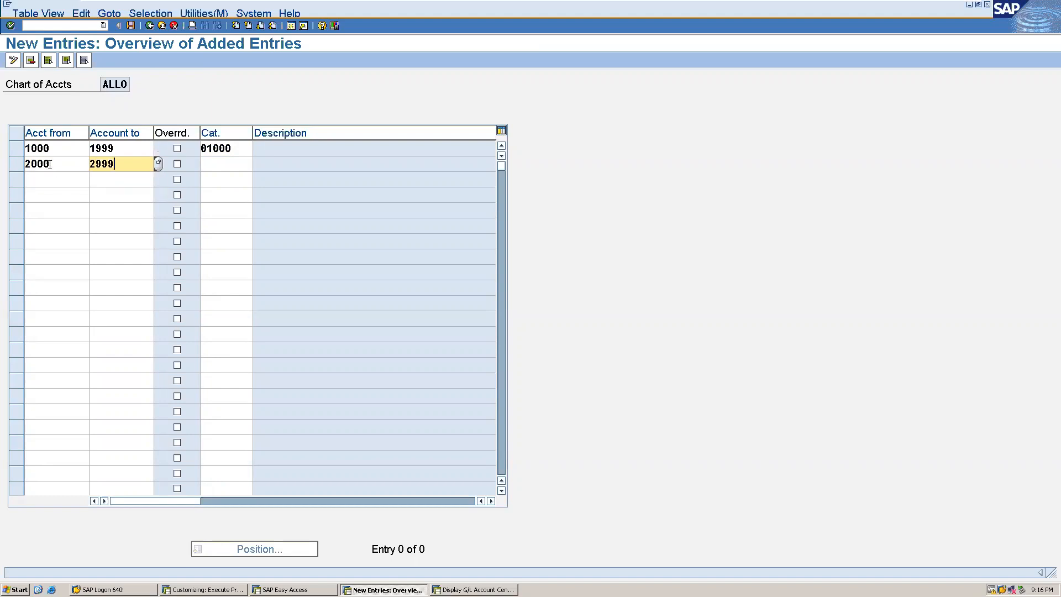
key("Tab")
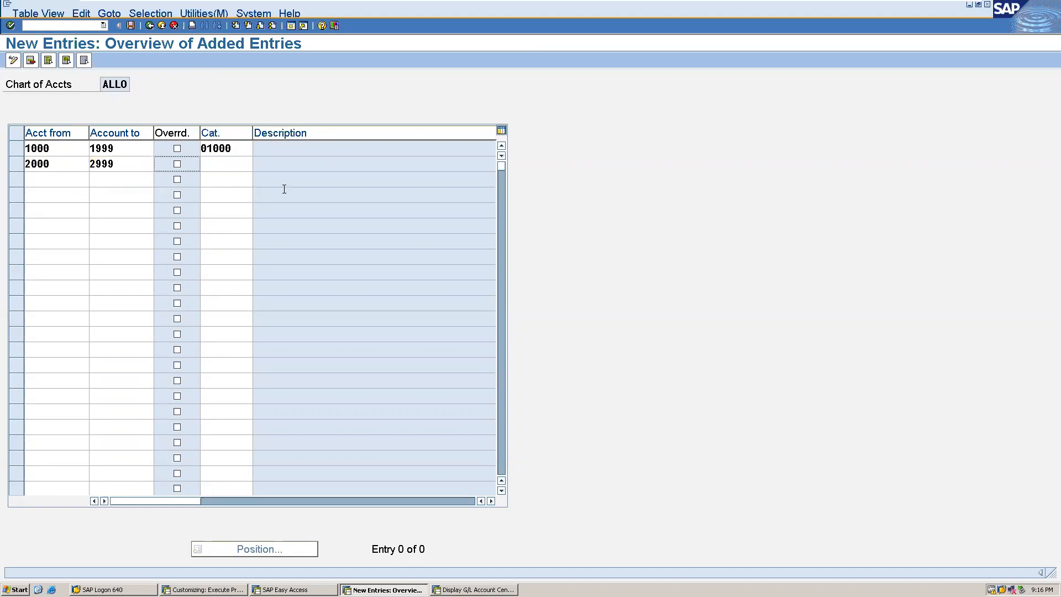
left_click(236, 172)
left_click(237, 165)
left_click(258, 164)
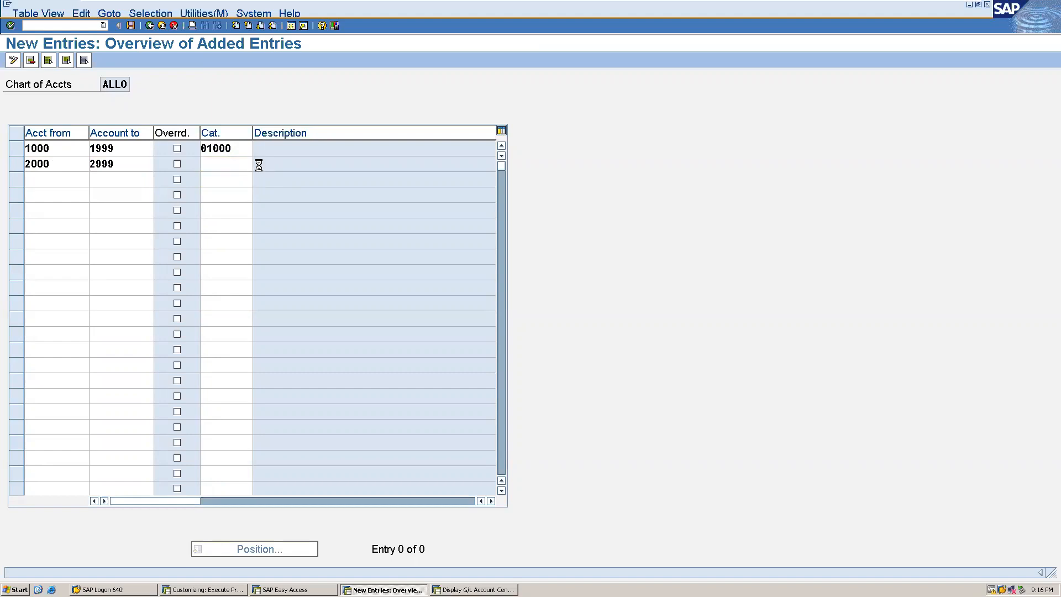
double_click(129, 173)
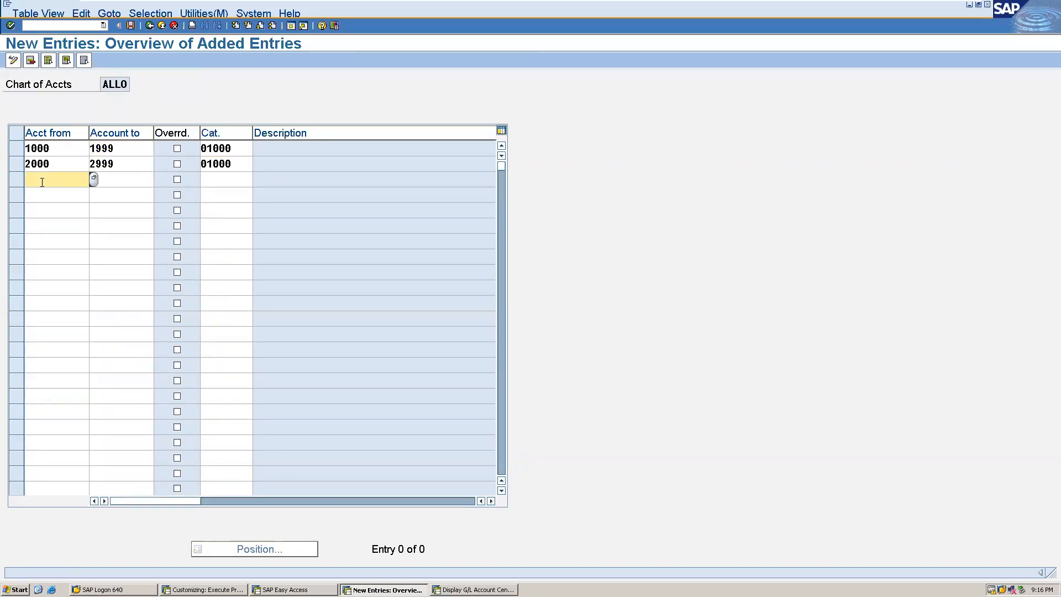
Add the account range 4000 to 4999 with item category 20000, Expense.
type("4000")
key("Tab")
type("4999")
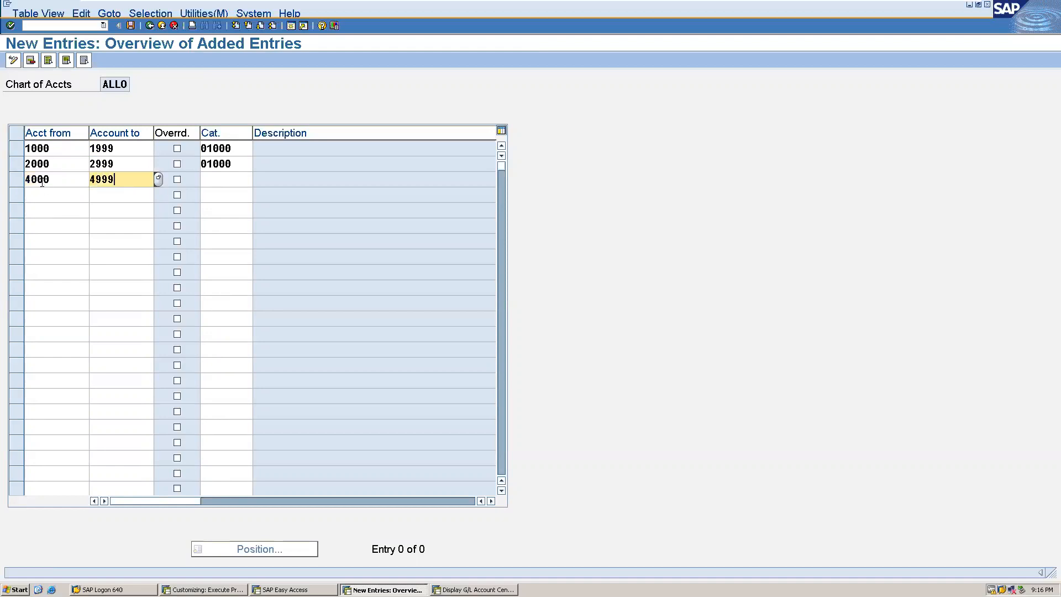
left_click(206, 176)
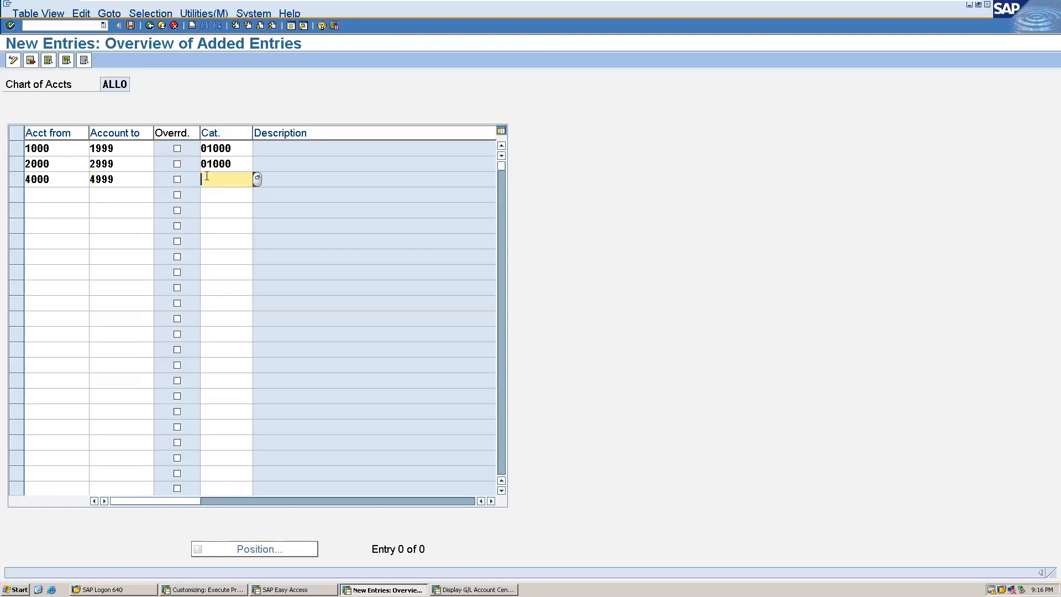
left_click(257, 179)
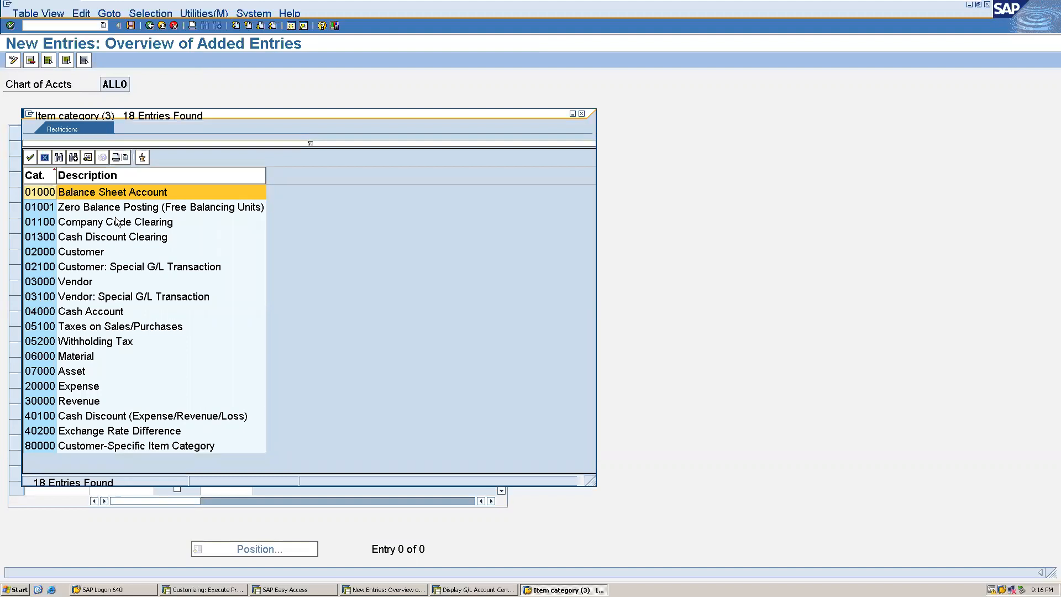
left_click(71, 387)
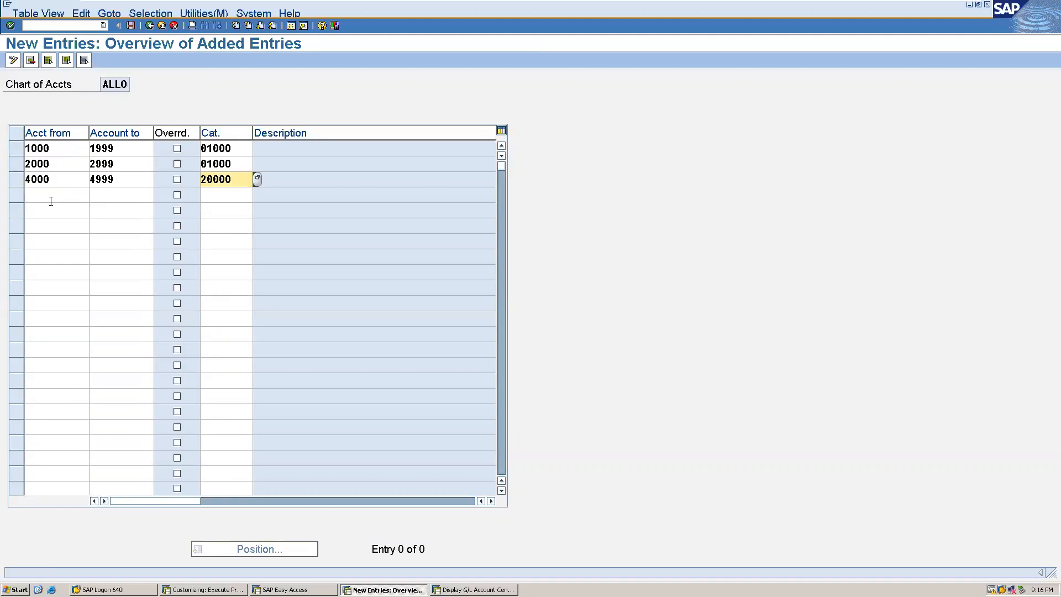
Add the account range 3000 to 3999 with item category 30000, Revenue.
left_click(51, 198)
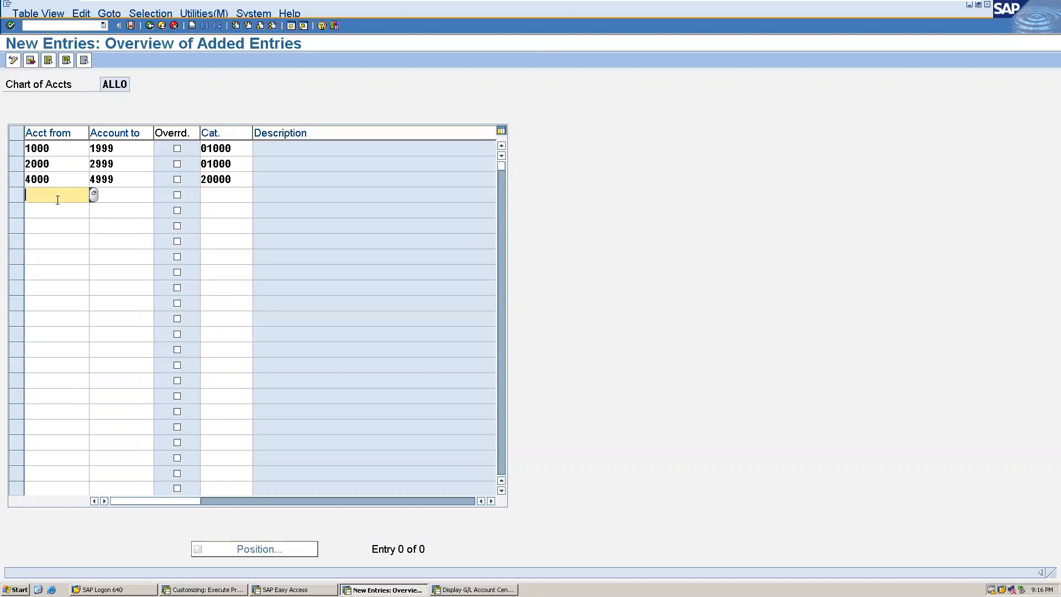
type("3000")
key("Tab")
type("3999")
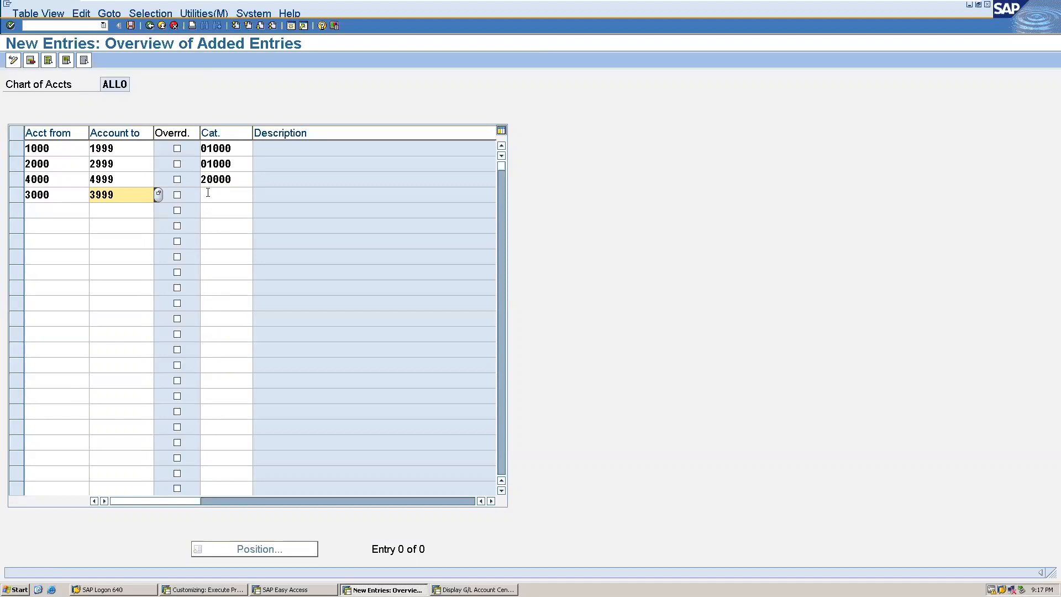
left_click(246, 192)
left_click(258, 193)
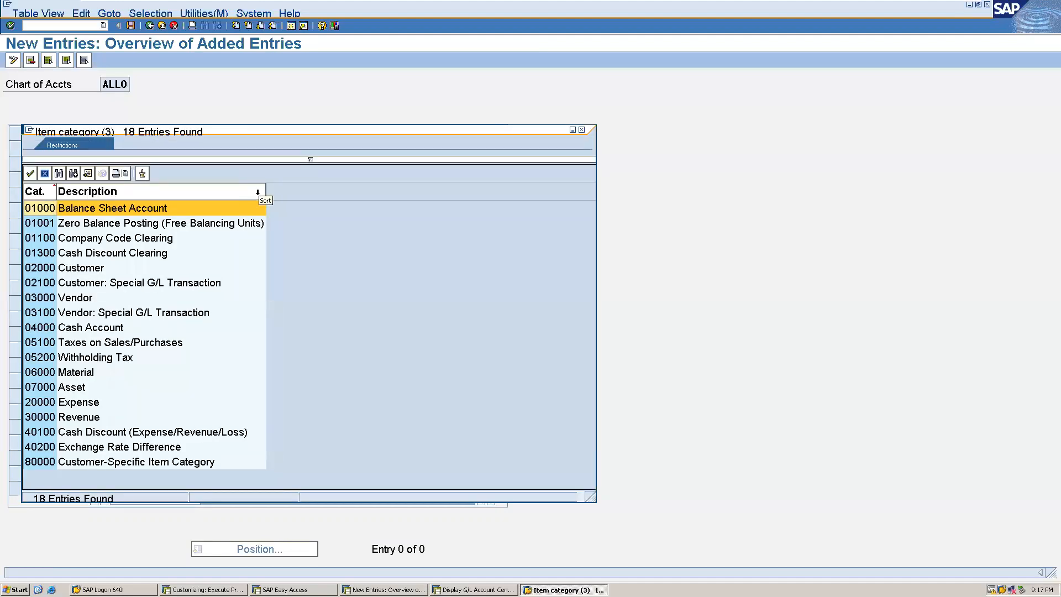
double_click(67, 416)
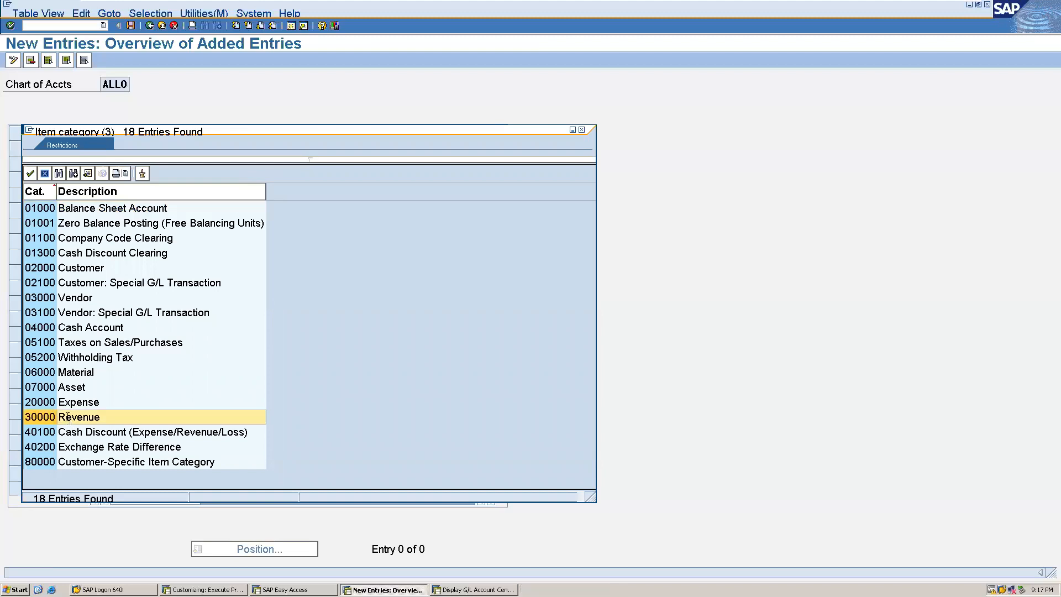
Save the G/L account classifications to the proposed customizing request and return to the IMG structure.
left_click(130, 26)
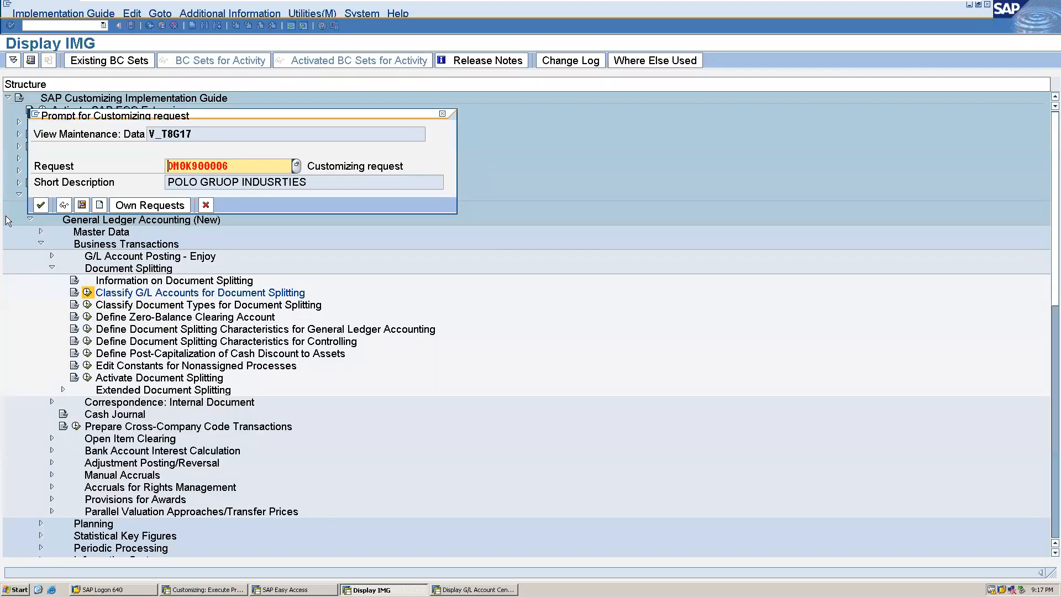
left_click(41, 206)
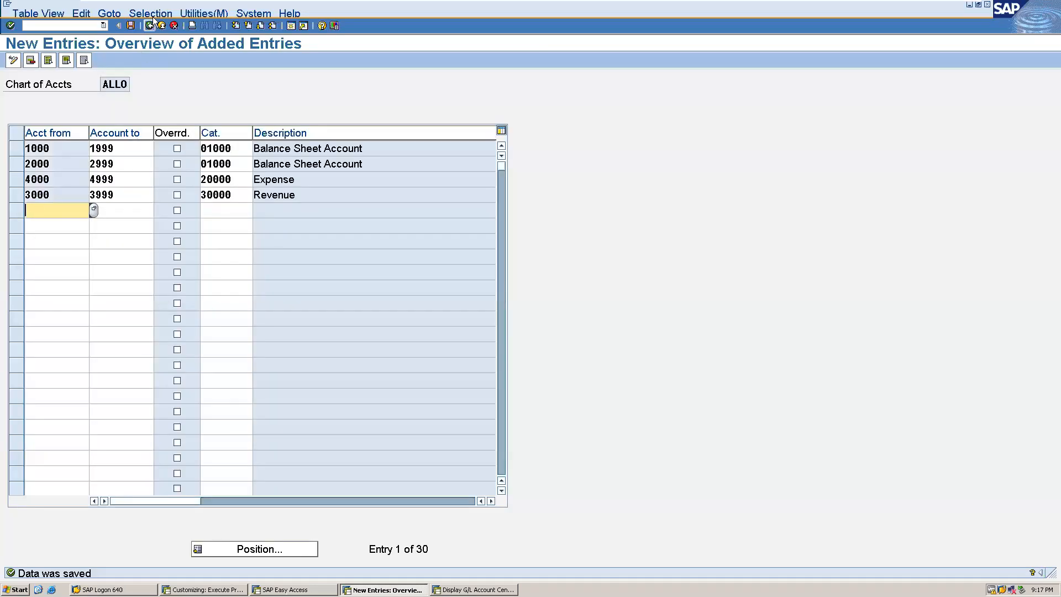
left_click(149, 26)
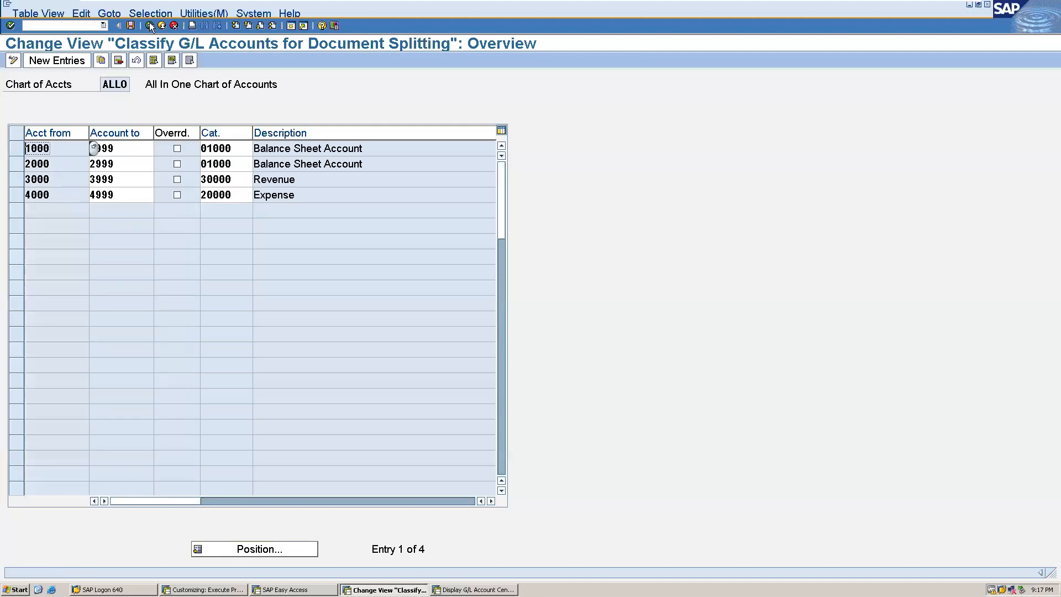
left_click(150, 26)
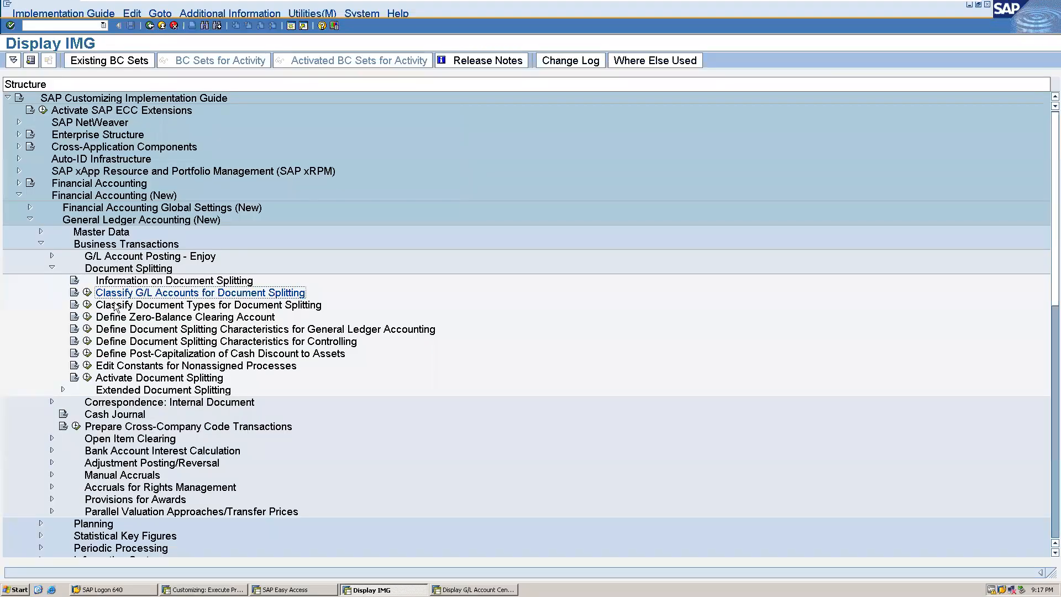
Examine the transactions and variants assigned in Classify Document Types for Document Splitting, and return to the IMG structure.
left_click(87, 305)
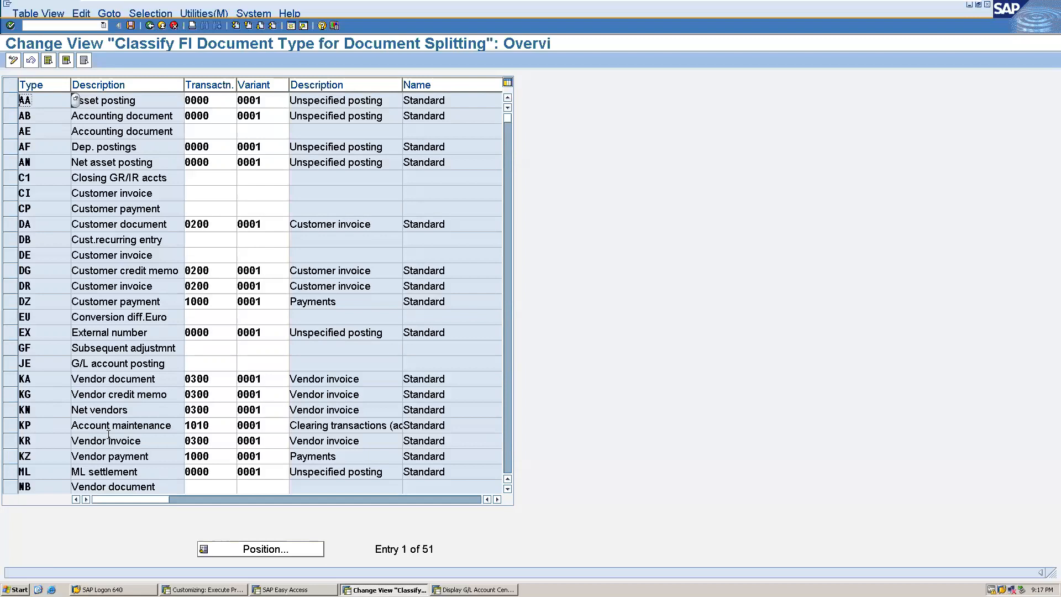
left_click(150, 26)
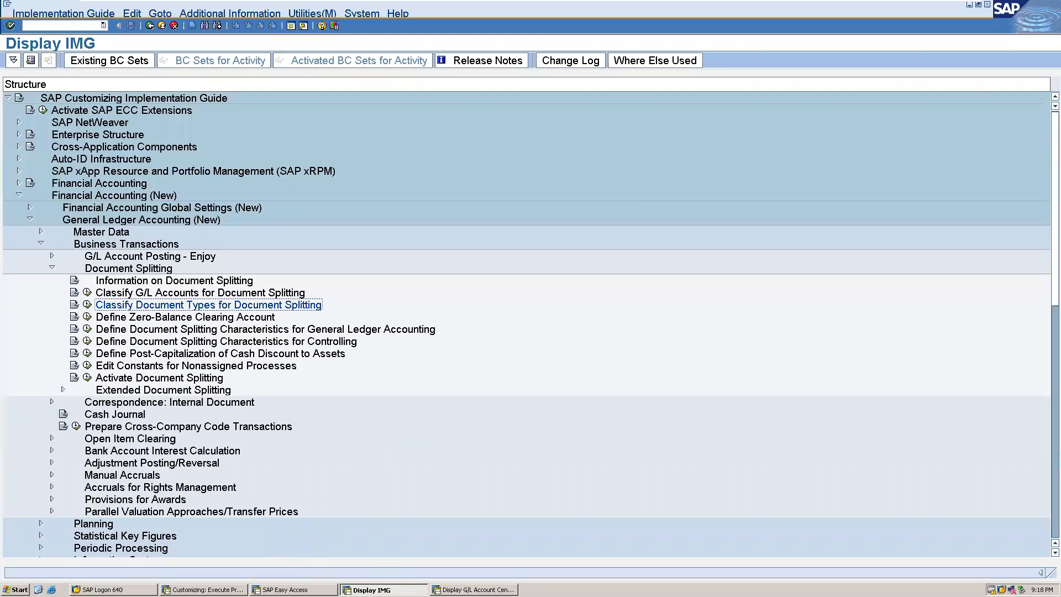
Switch to the SAP Easy Access session and run transaction FS00 for central G/L account maintenance.
left_click(314, 588)
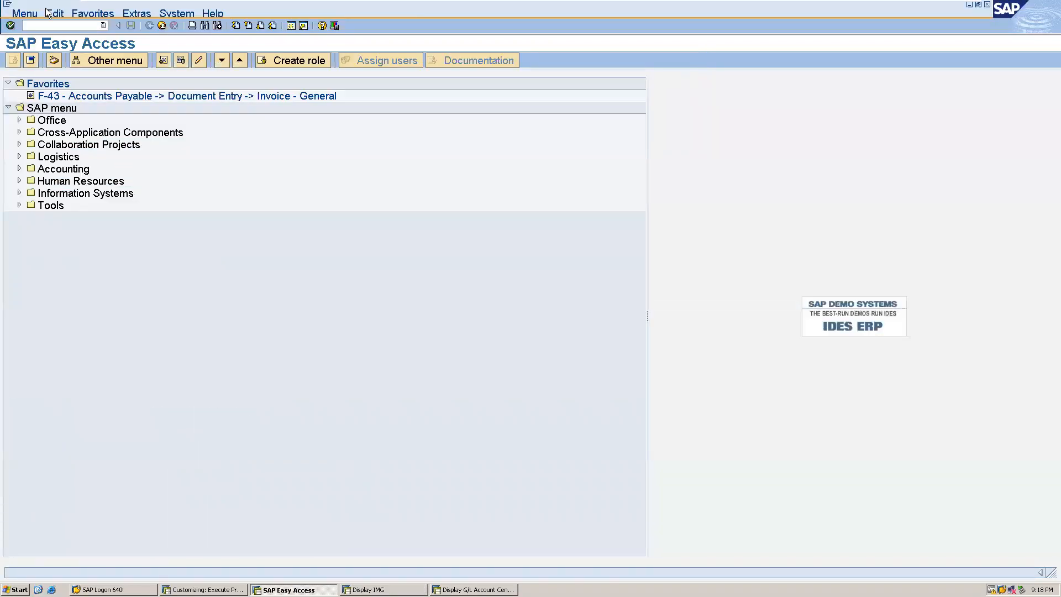
left_click(36, 26)
type("/nfs00")
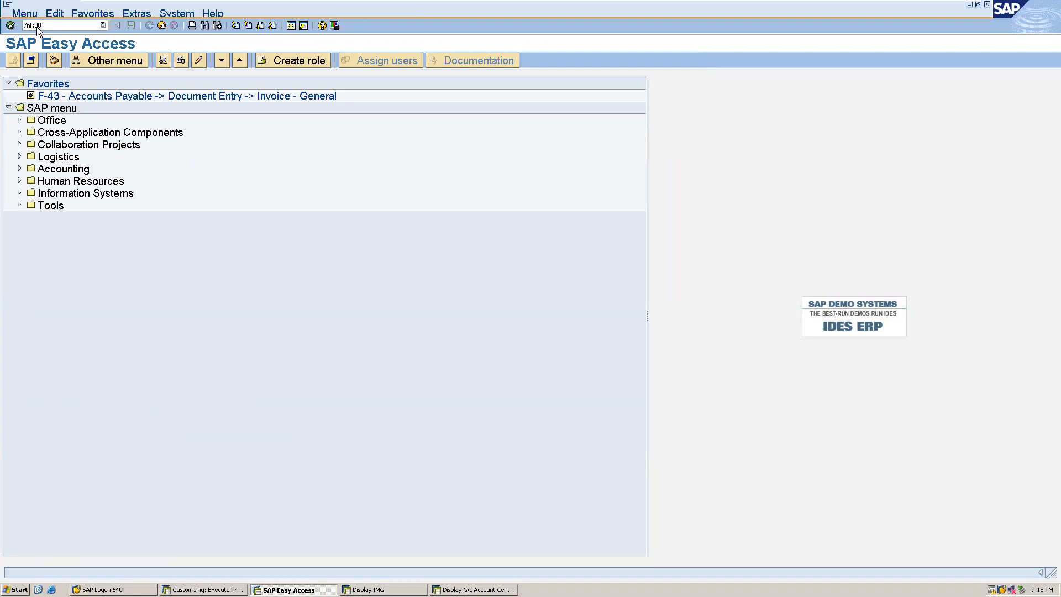
key("Return")
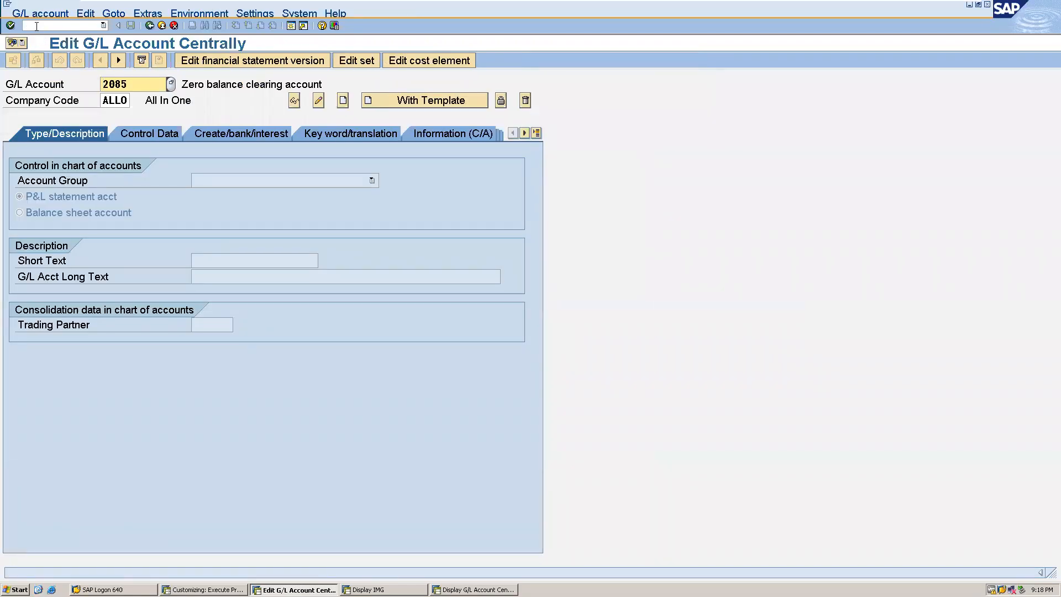
Start creating G/L account 2028 in company code ALLO.
key("Delete")
key("Delete")
key("Delete")
key("Delete")
type("2028")
left_click(344, 102)
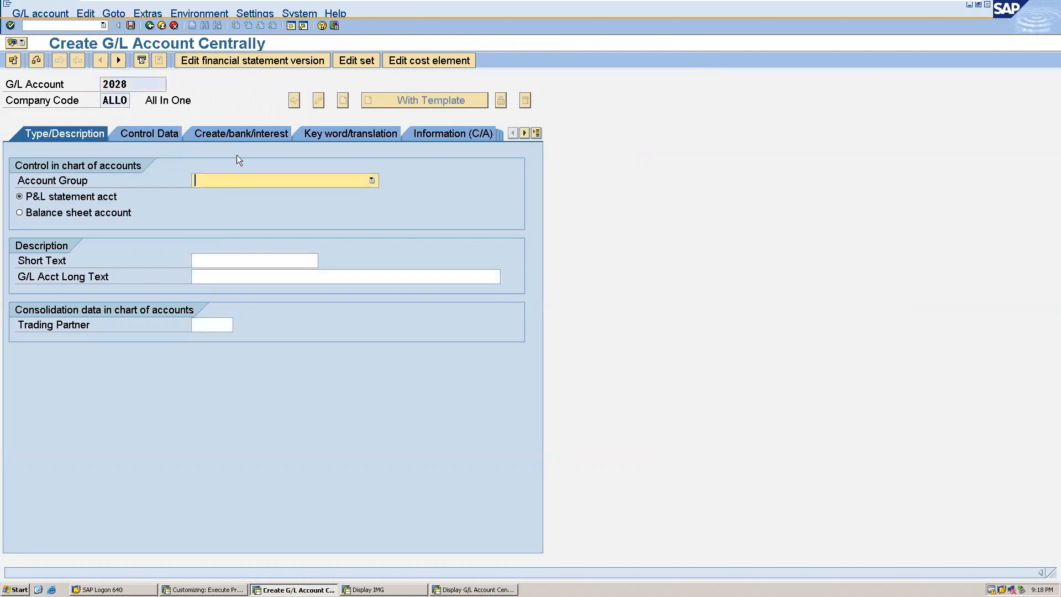
Assign the new account to account group LI LIABILITIES and classify it as a balance sheet account.
left_click(249, 180)
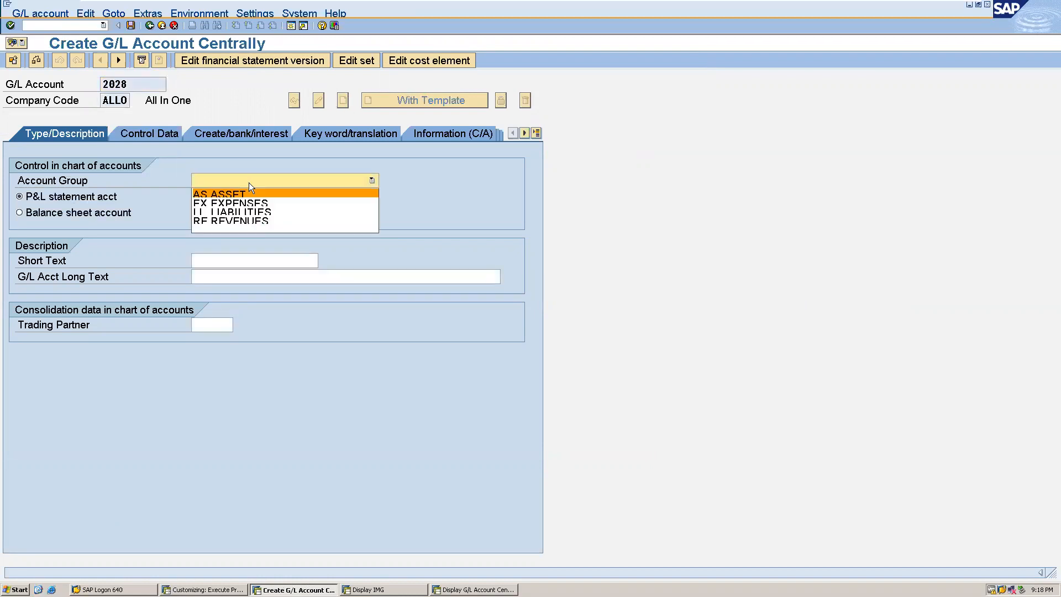
left_click(241, 212)
left_click(63, 215)
Enter the short text "Zero balance clearin" and the long text "Zero balance clearing account" for the account.
left_click(202, 261)
type("ze")
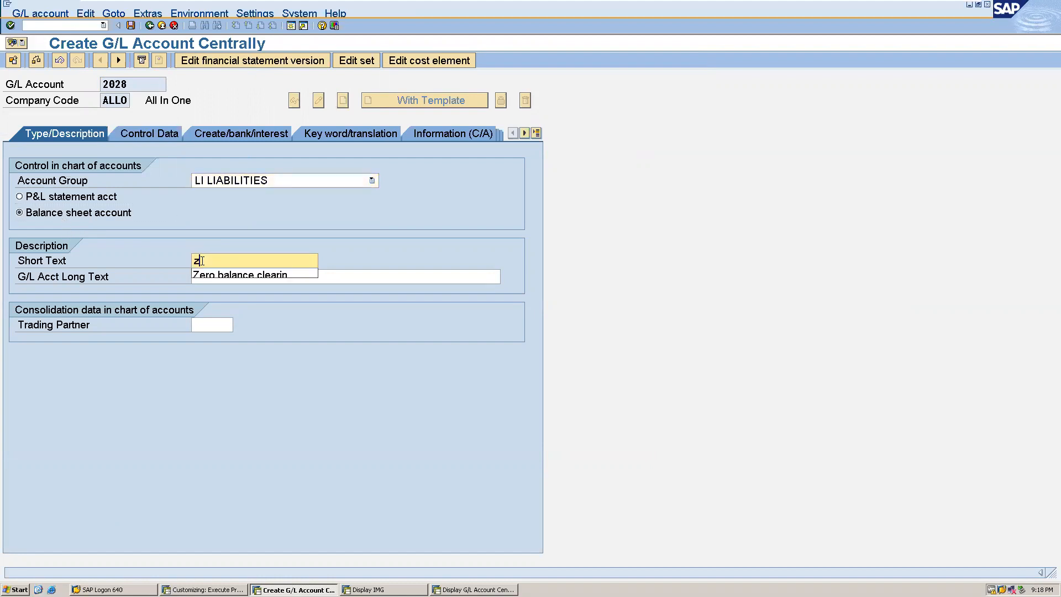
left_click(212, 273)
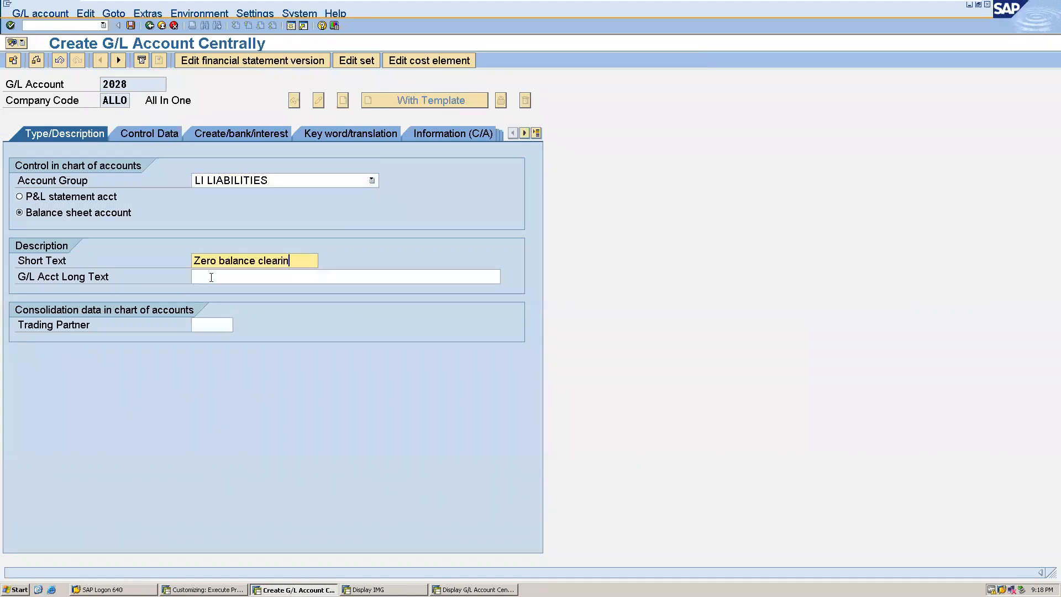
left_click(209, 277)
type("zer")
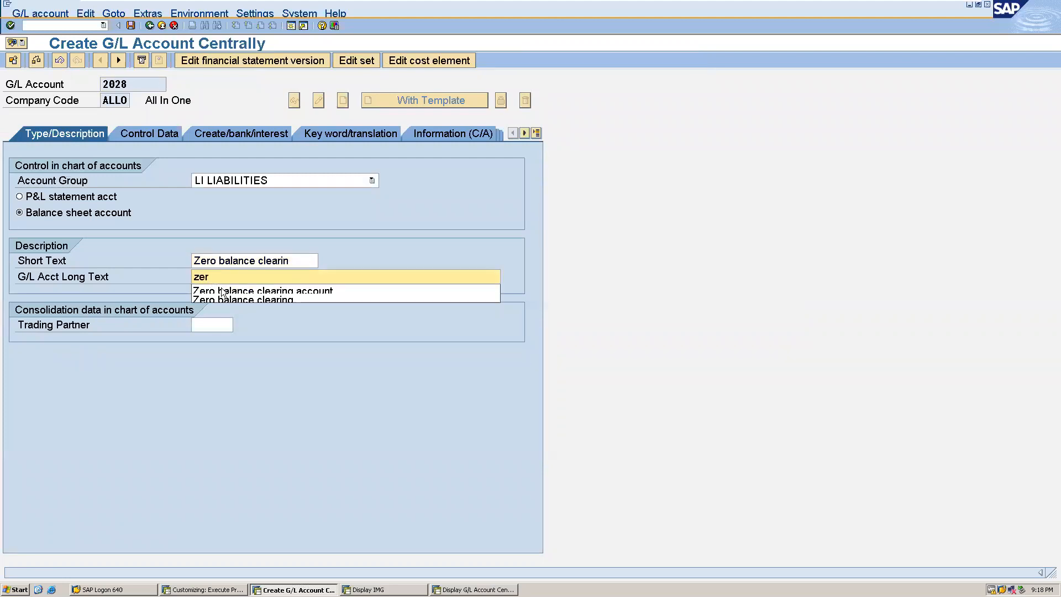
left_click(223, 291)
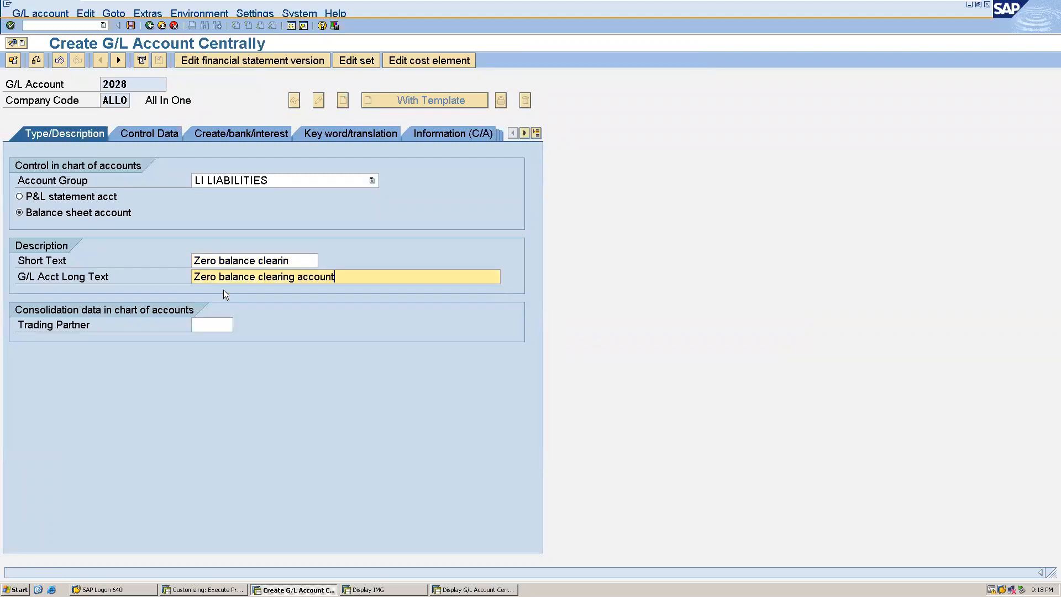
Restrict the account to balances in local currency only and assign field status group G011, Clearing accounts (with settlement per.).
left_click(143, 133)
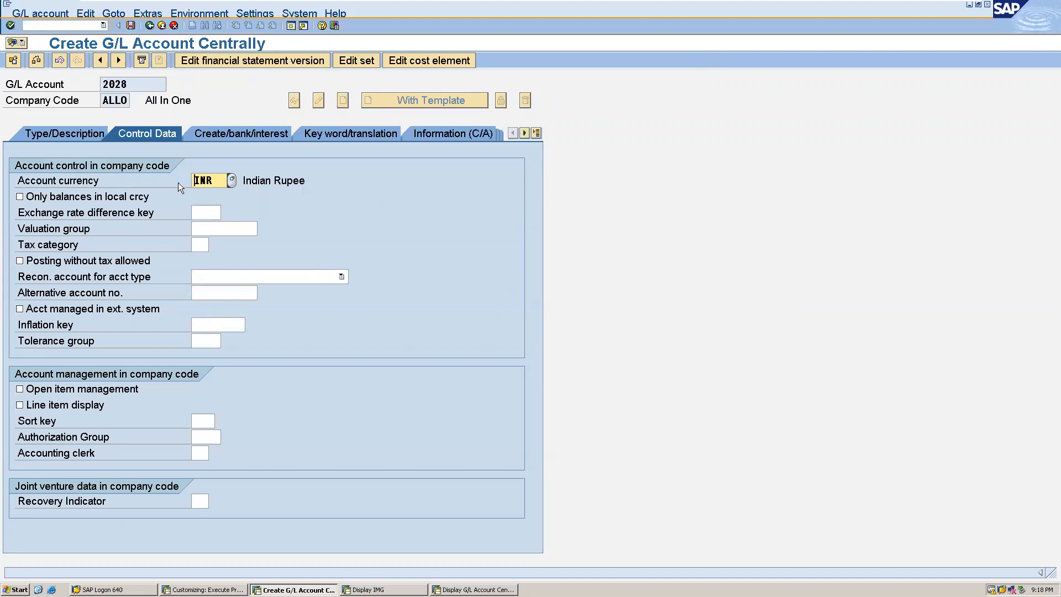
left_click(59, 199)
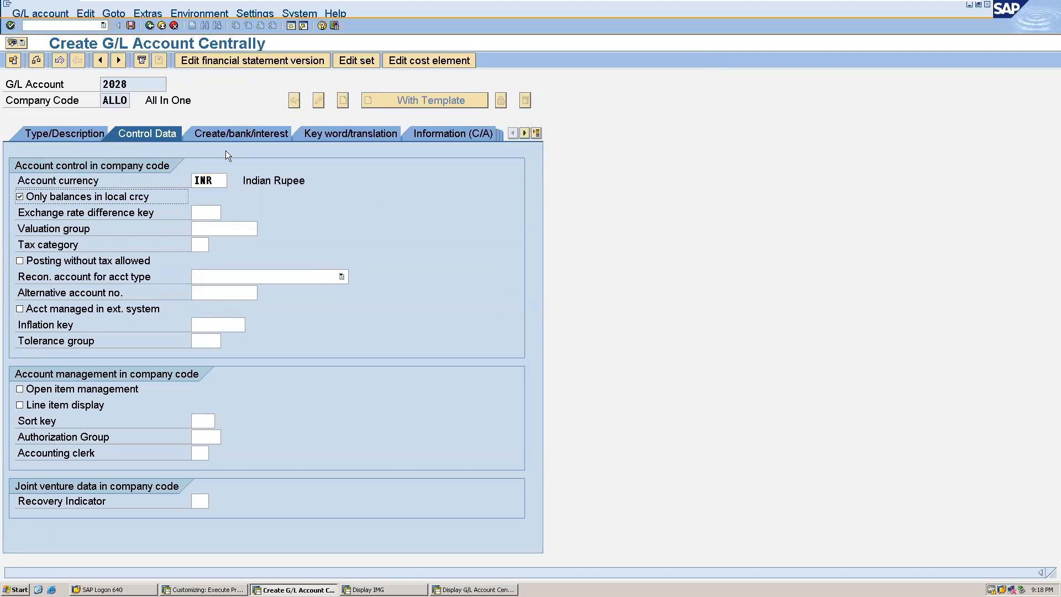
left_click(255, 132)
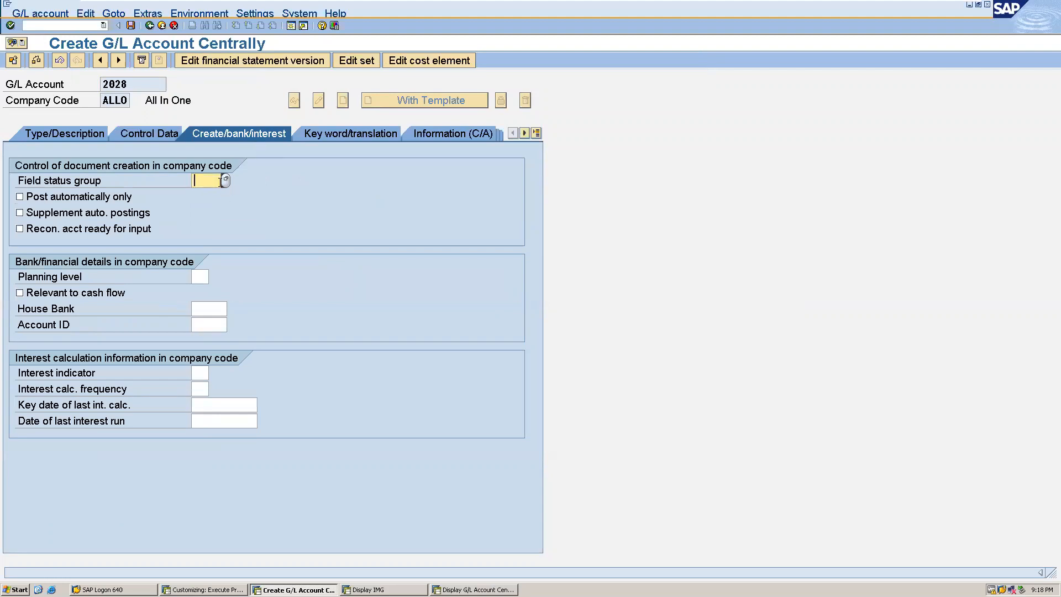
left_click(225, 182)
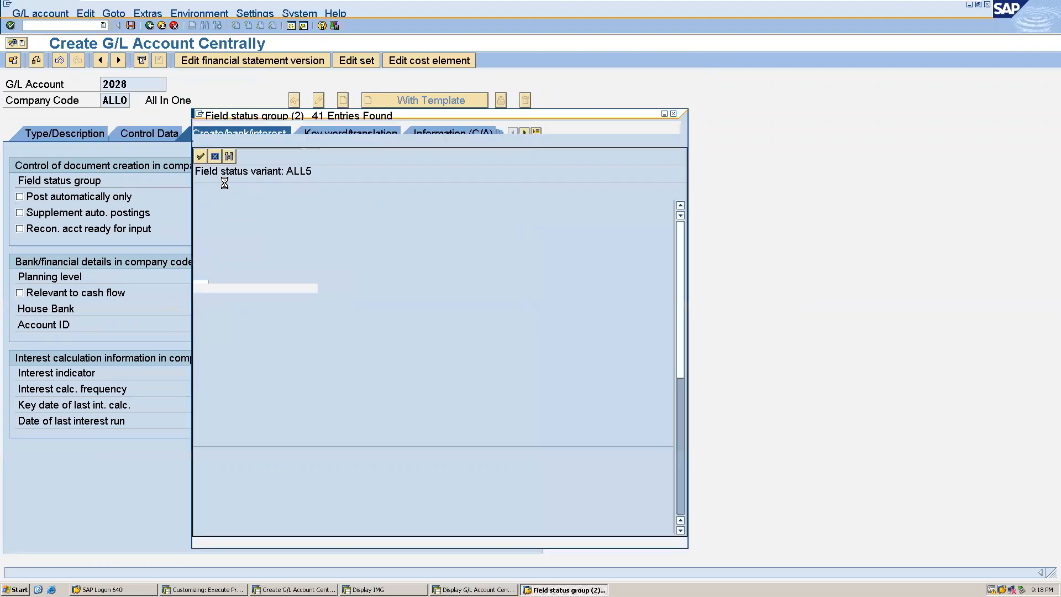
left_click(681, 529)
left_click(681, 530)
left_click(681, 529)
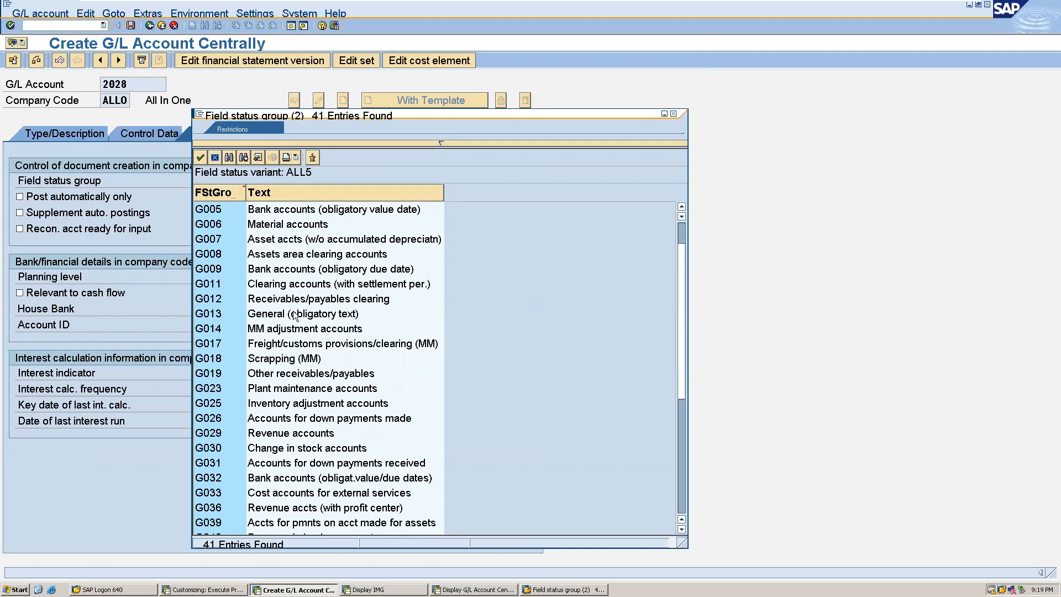
double_click(283, 285)
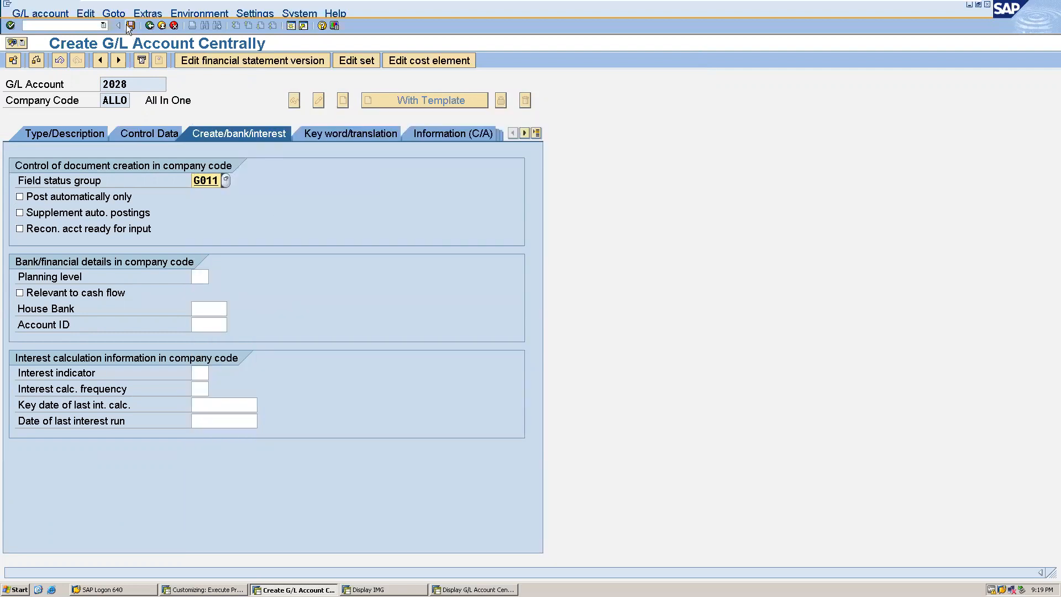
Save the new G/L account, leave account maintenance and switch back to the Display IMG session.
left_click(127, 26)
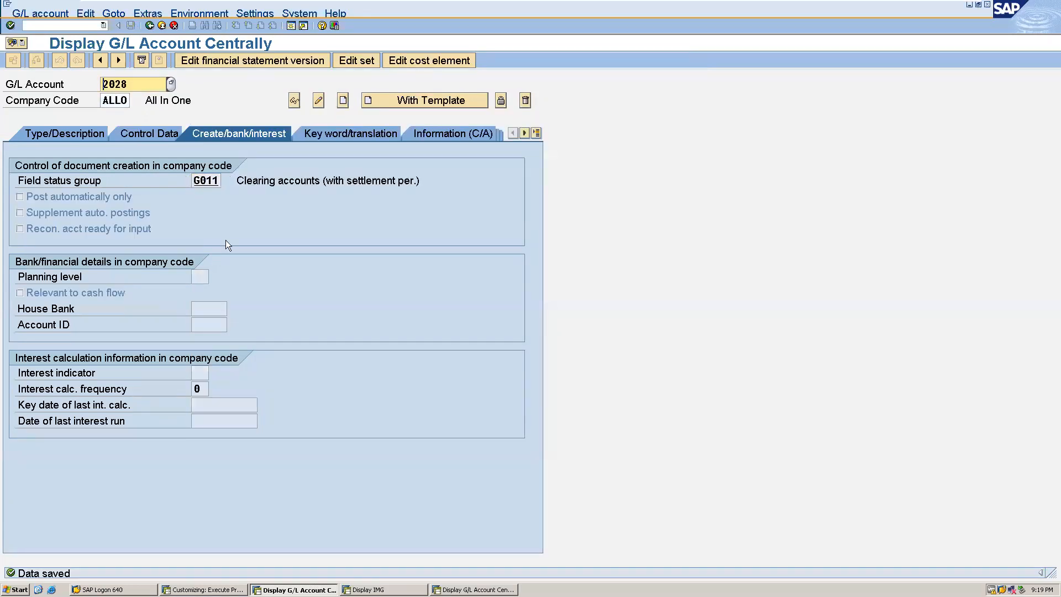
left_click(151, 30)
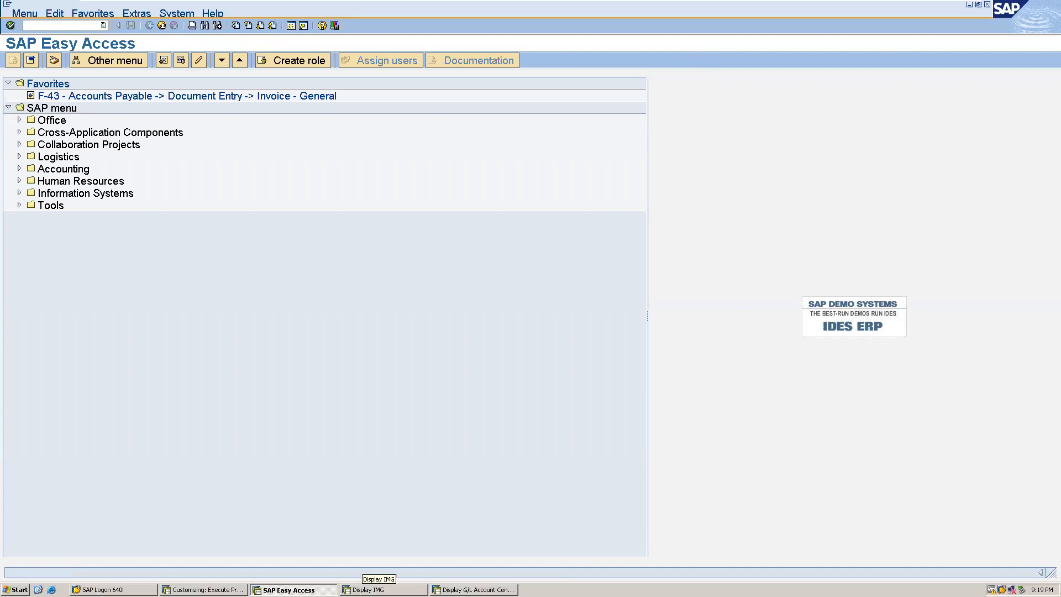
left_click(379, 589)
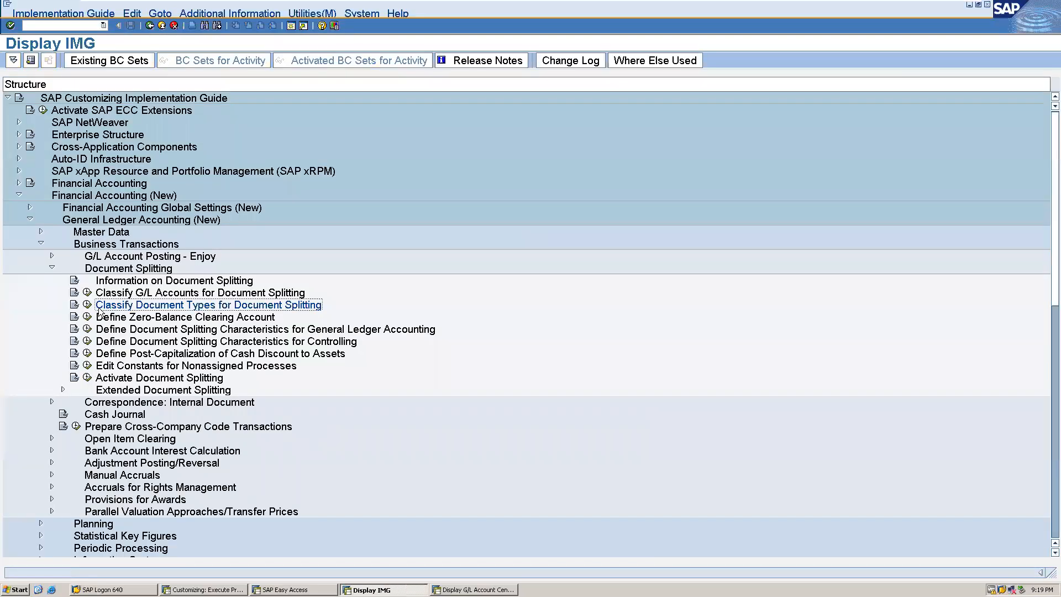
In Define Zero-Balance Clearing Account, open the accounts of account key 000 for chart of accounts ALLO.
left_click(87, 316)
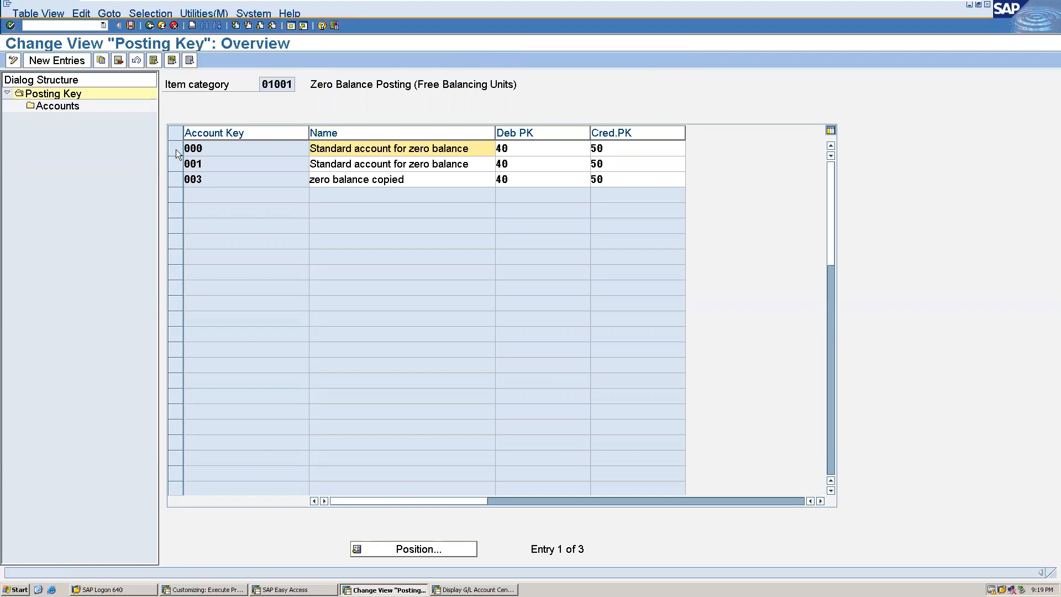
left_click(176, 149)
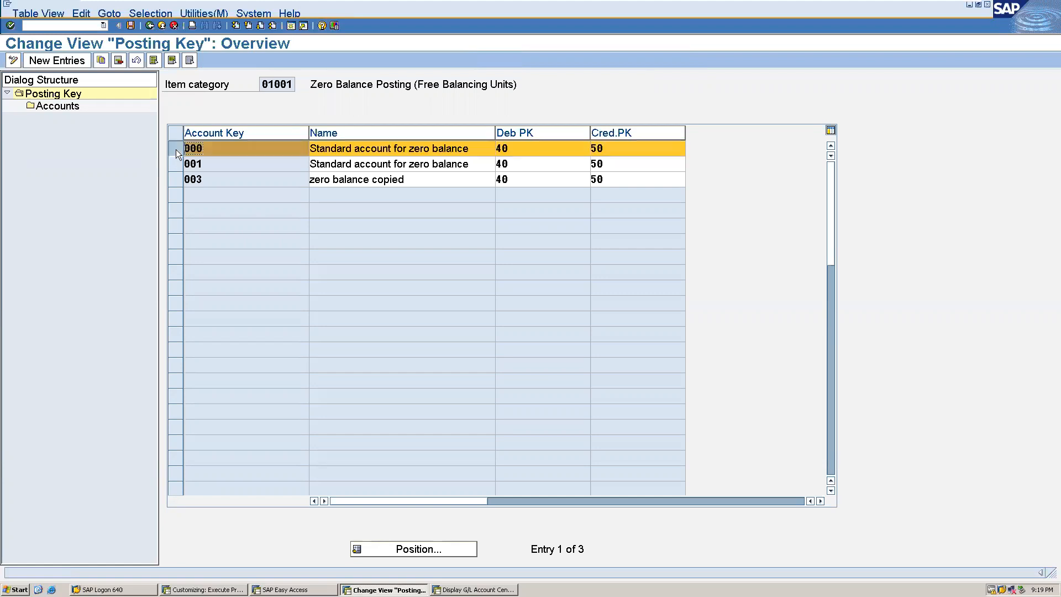
double_click(71, 107)
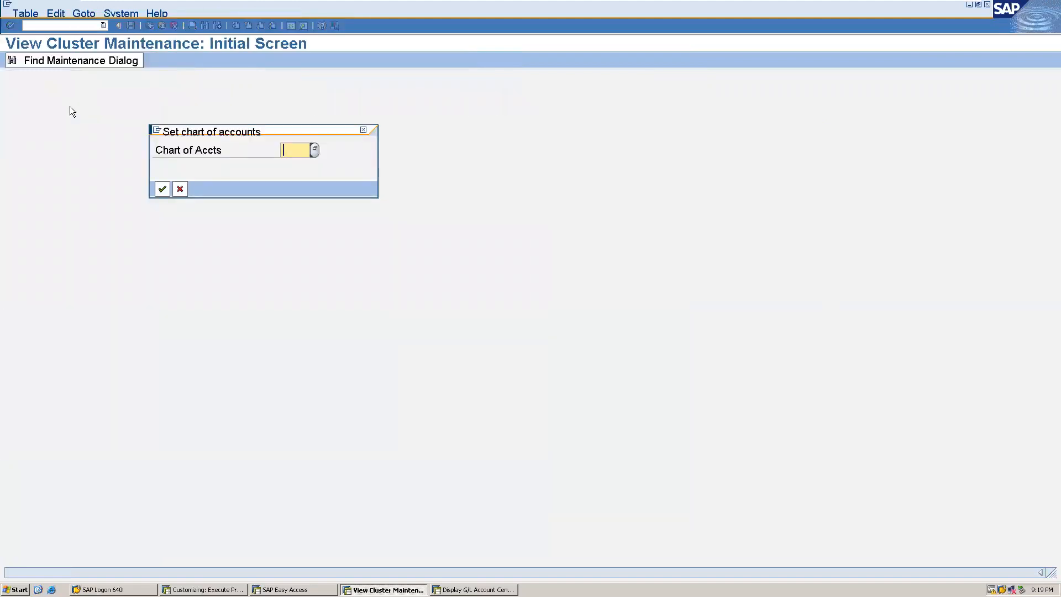
type("a11")
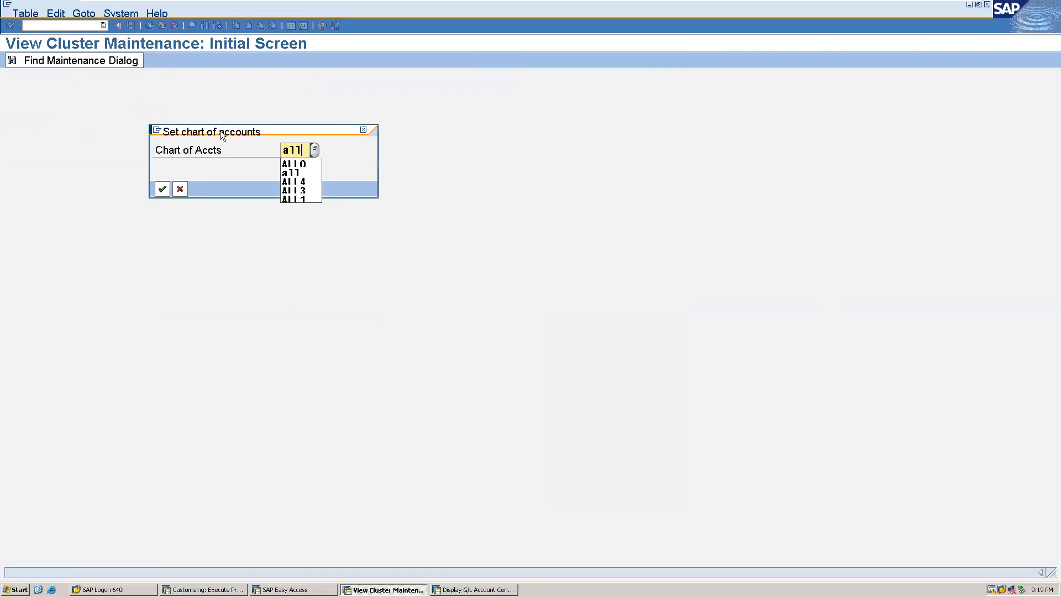
left_click(295, 162)
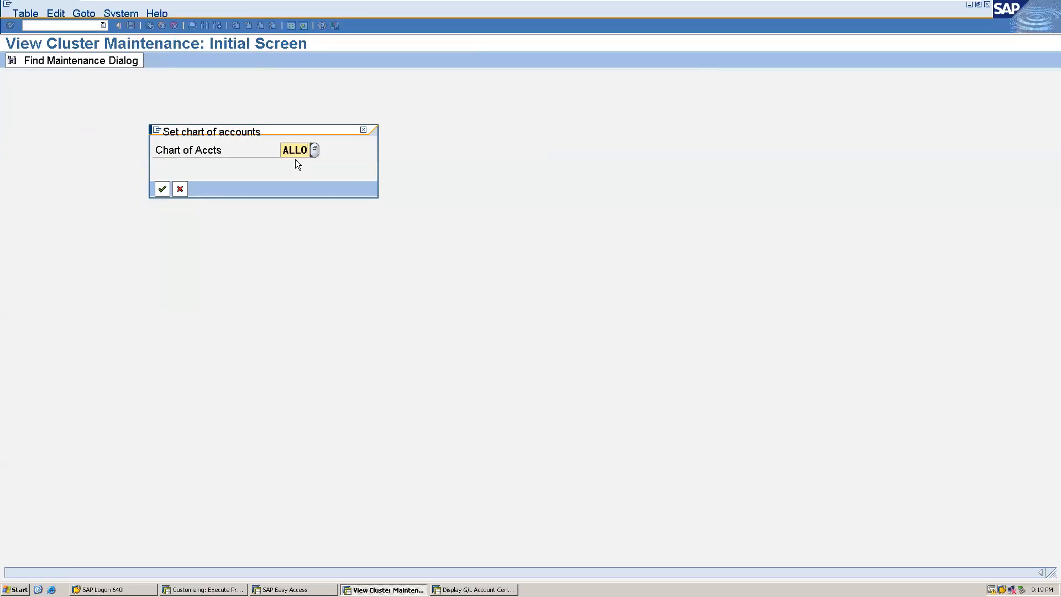
left_click(164, 190)
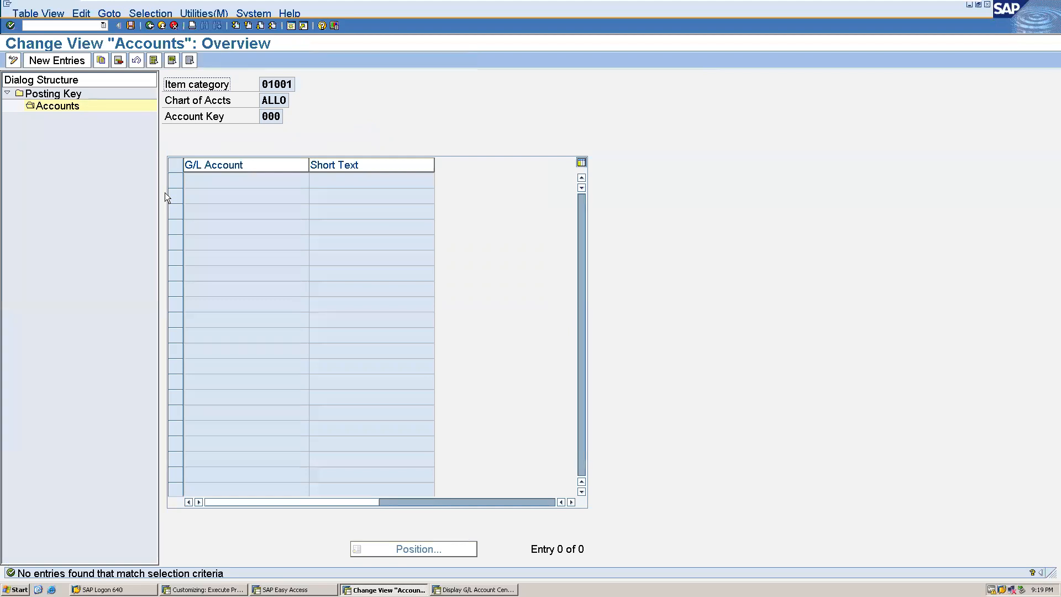
Add a new entry with G/L account 2080 for account key 000.
left_click(71, 63)
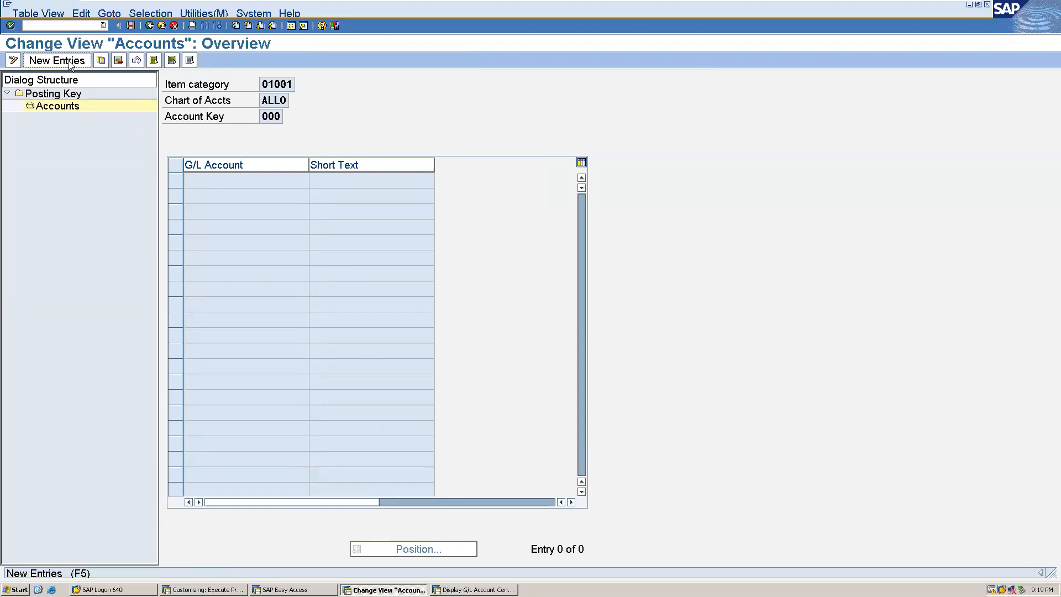
left_click(244, 184)
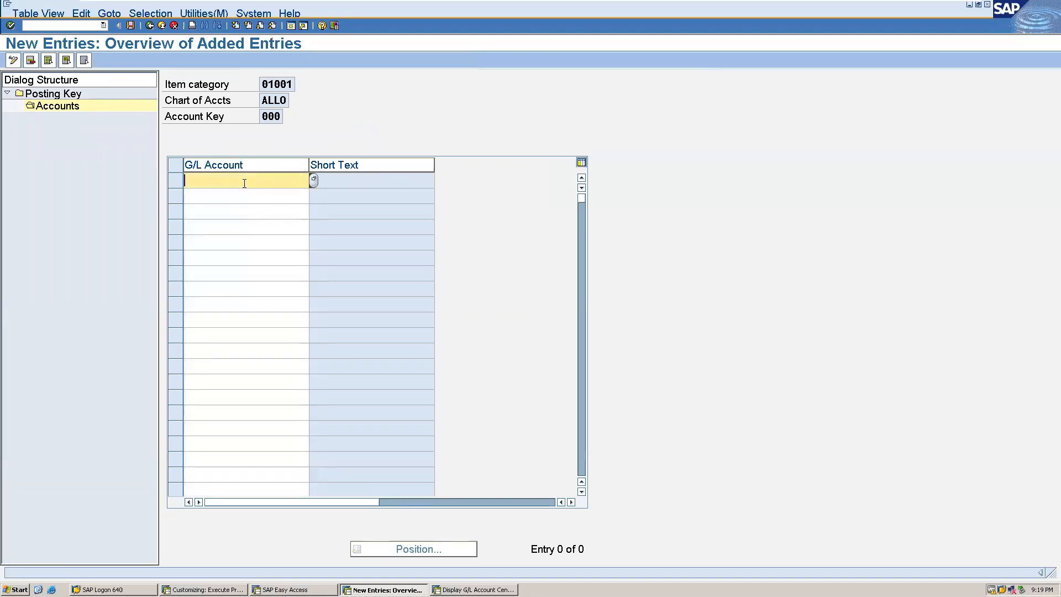
type("2080")
key("Return")
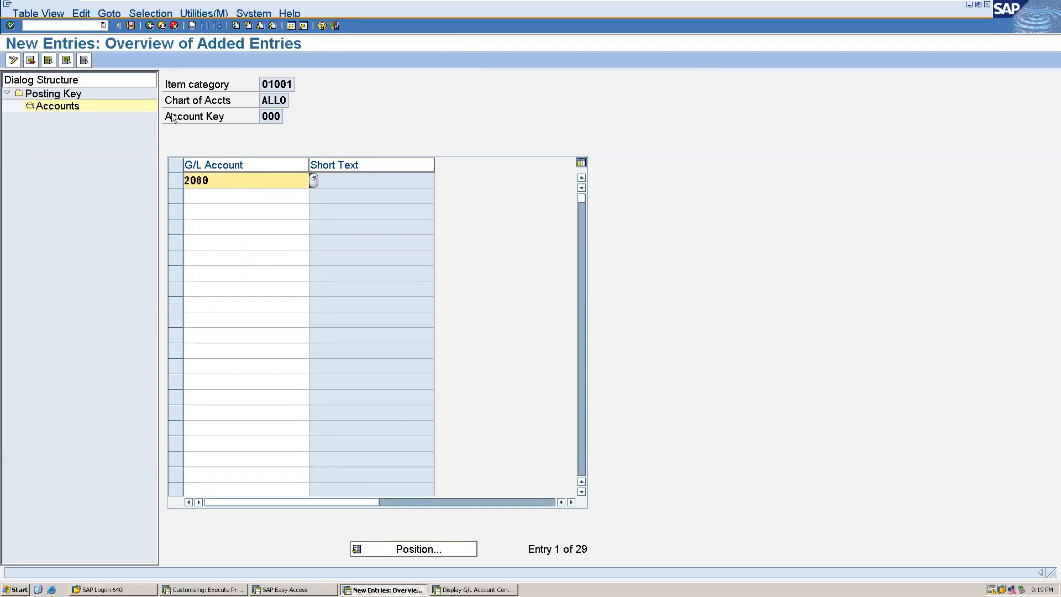
Save the zero-balance clearing account assignment and return to the IMG structure.
left_click(130, 25)
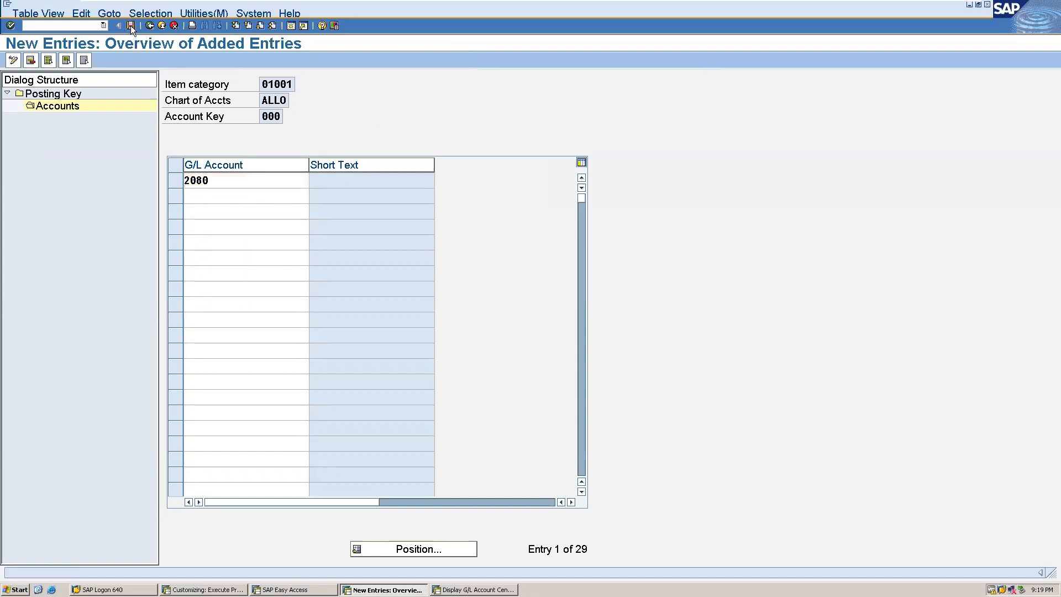
left_click(39, 207)
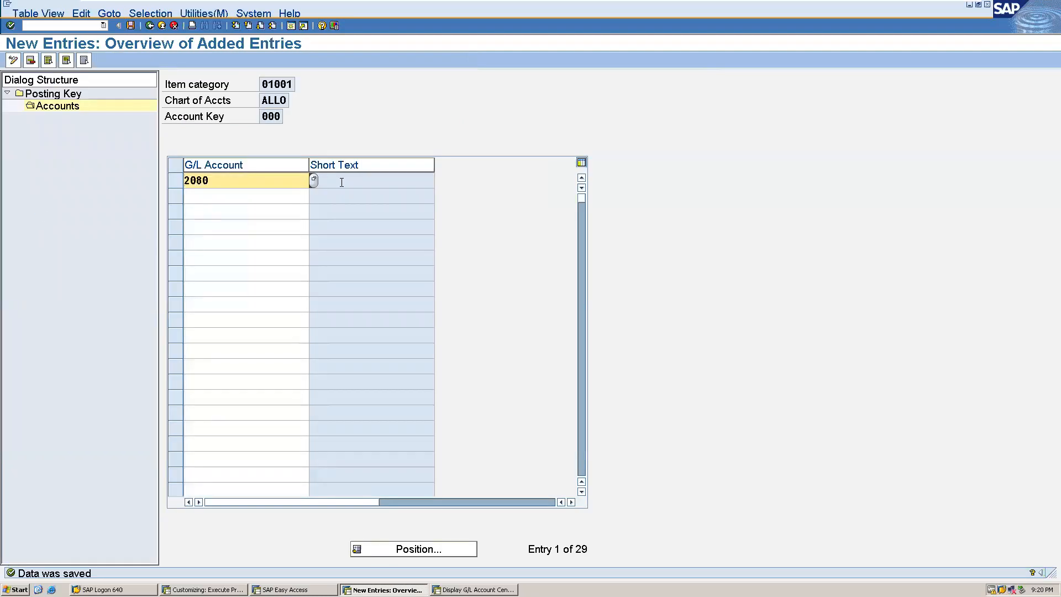
left_click(376, 182)
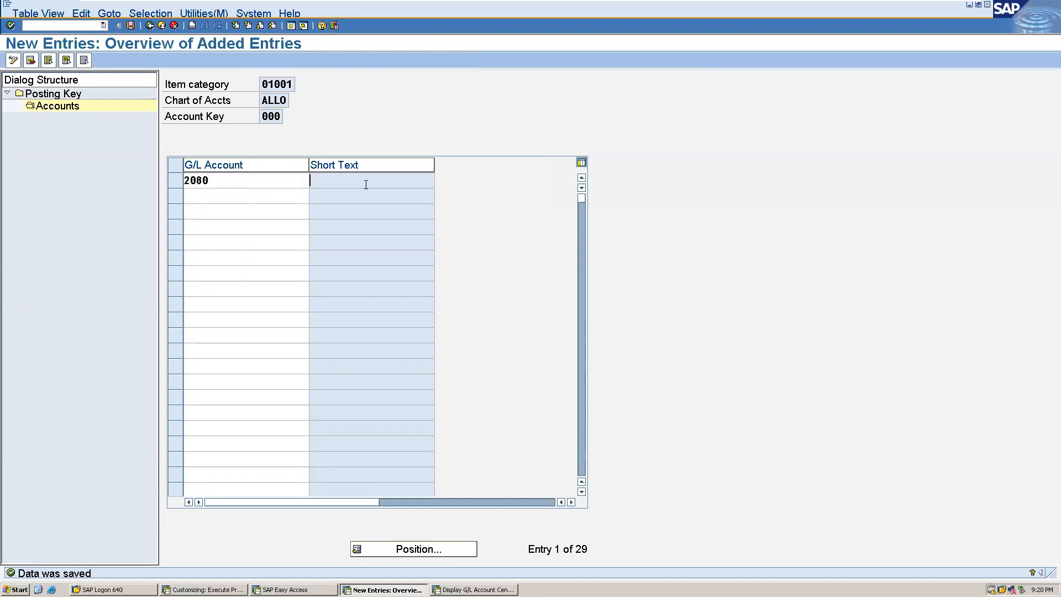
left_click(150, 26)
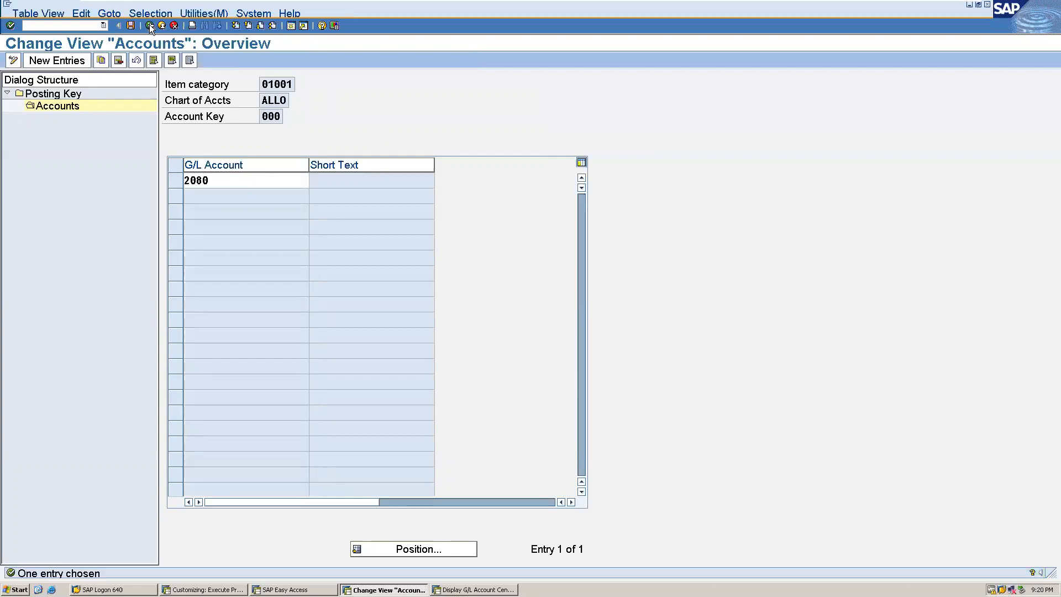
left_click(150, 26)
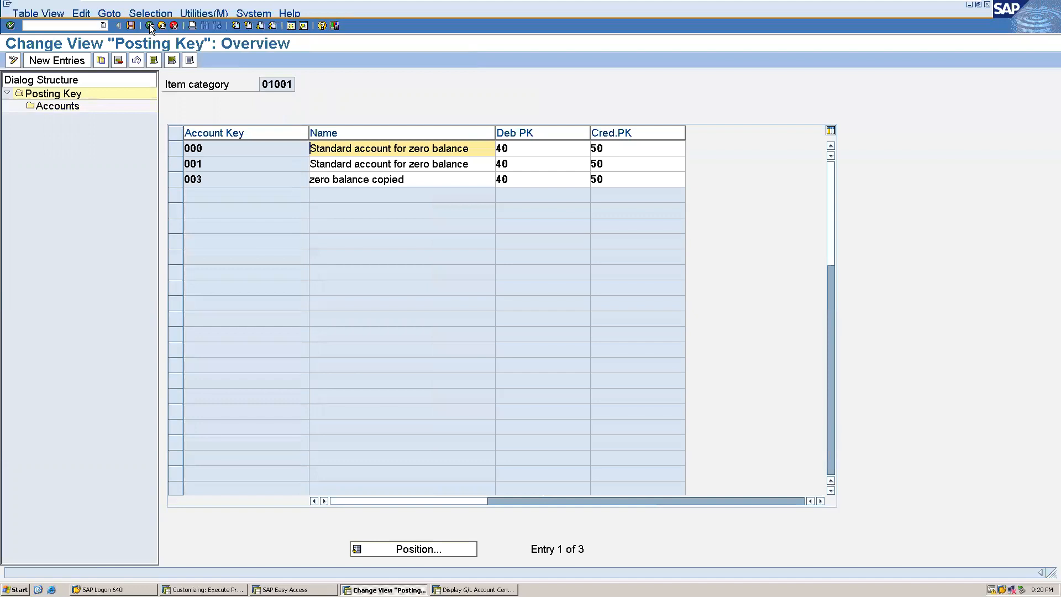
left_click(150, 26)
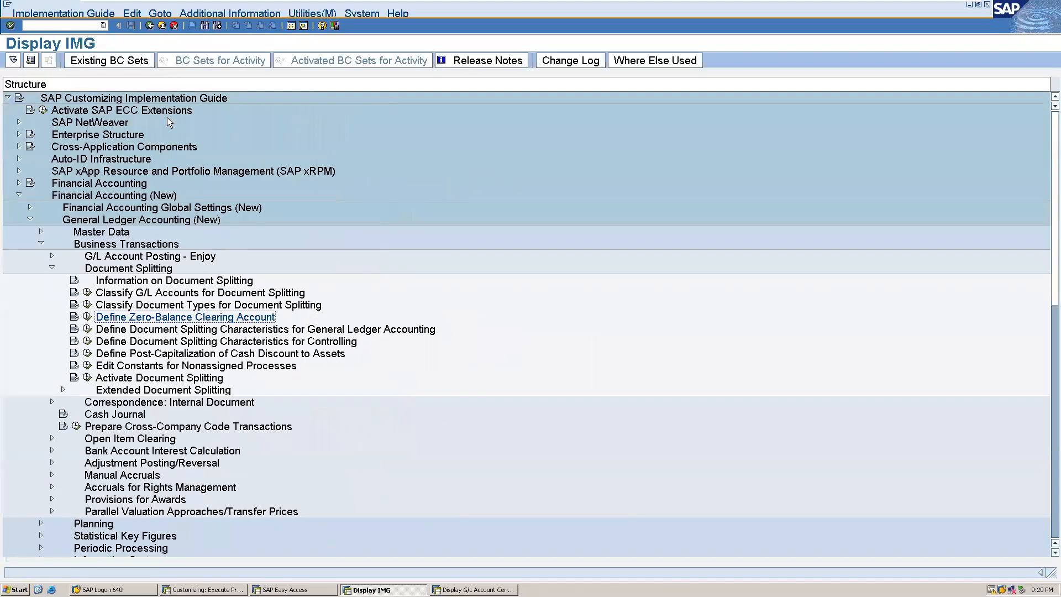
In Define Document Splitting Characteristics for General Ledger Accounting, enable Zero balance and Mandatory Field for PRCTR Profit Center.
left_click(87, 329)
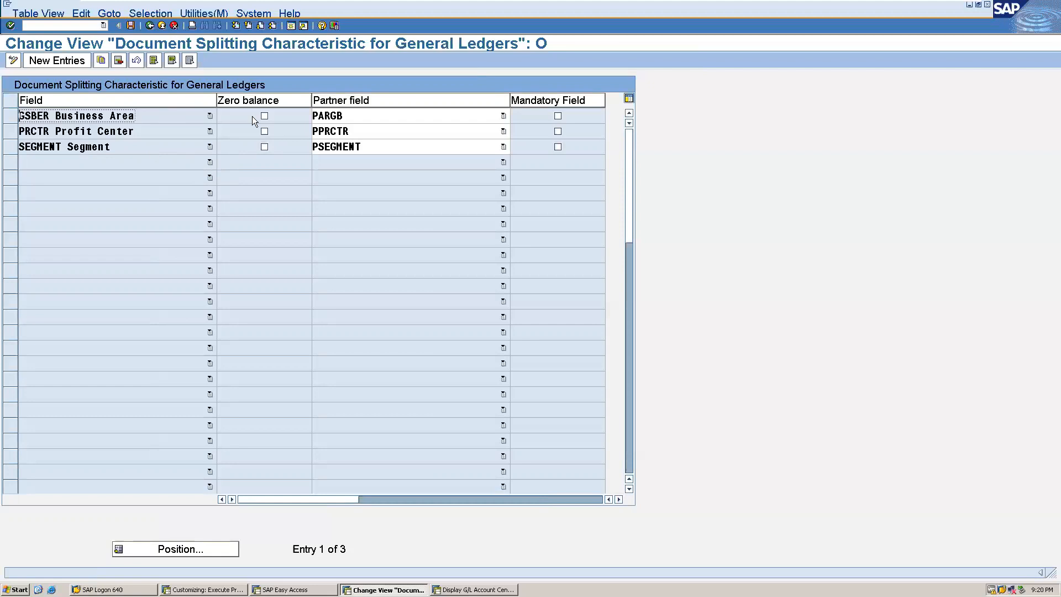
left_click(264, 131)
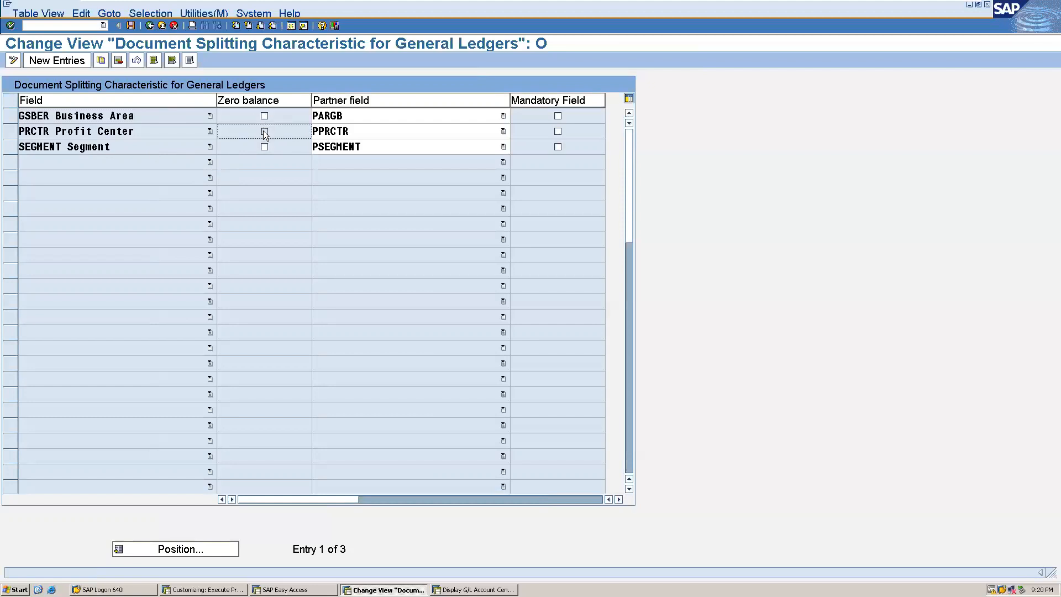
left_click(557, 131)
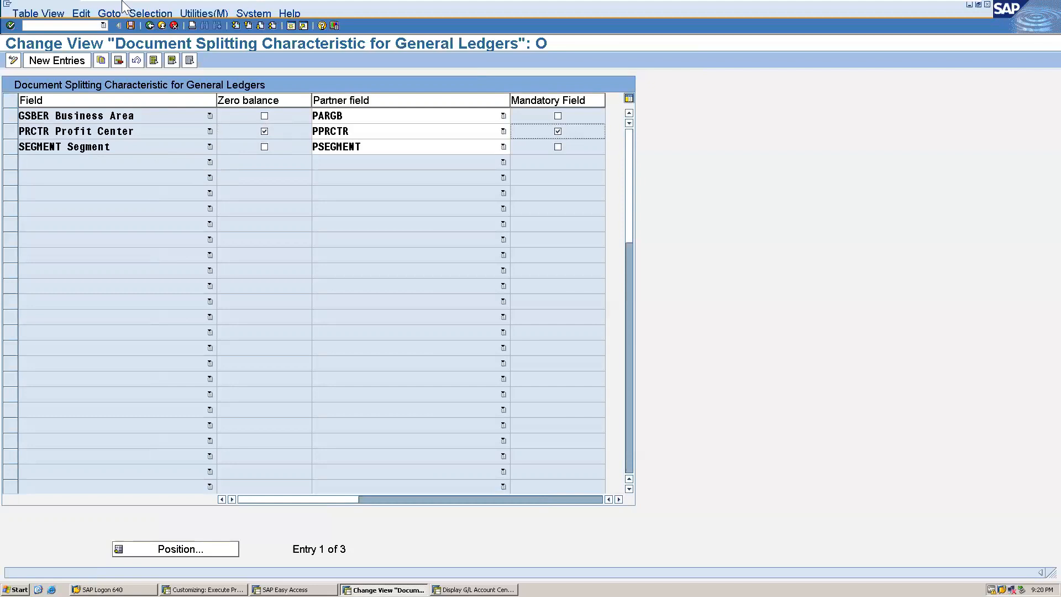
Save the document splitting characteristics with the proposed customizing request and return to the IMG structure.
mouse_move(125, 21)
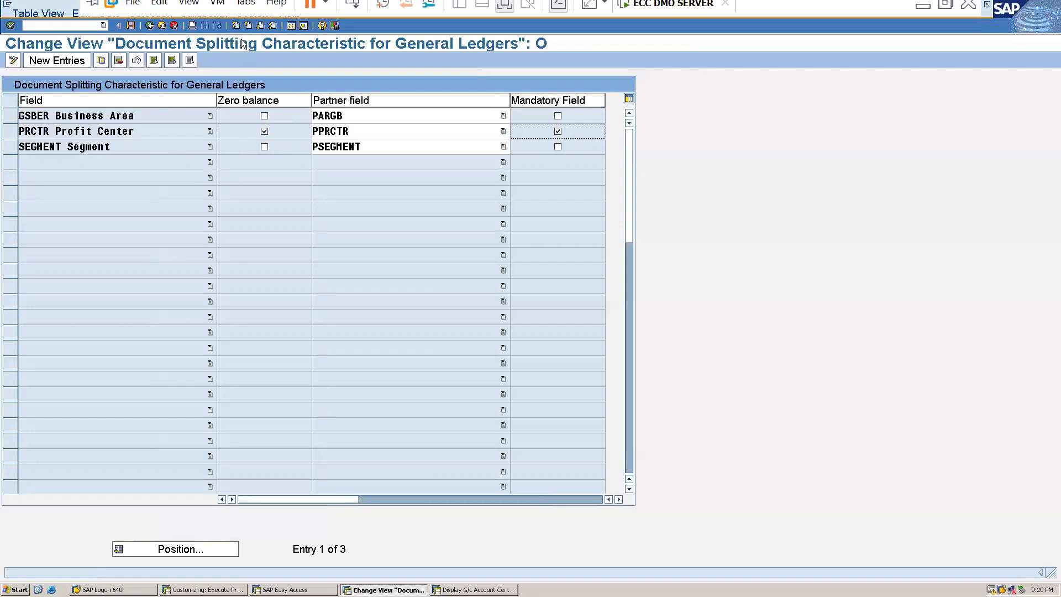
left_click(131, 26)
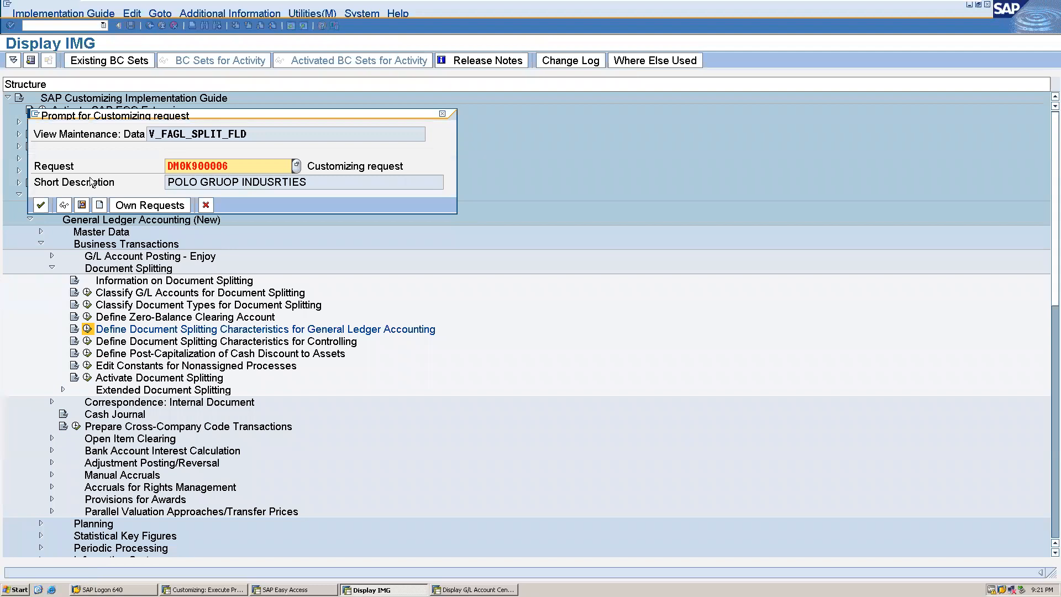
left_click(41, 205)
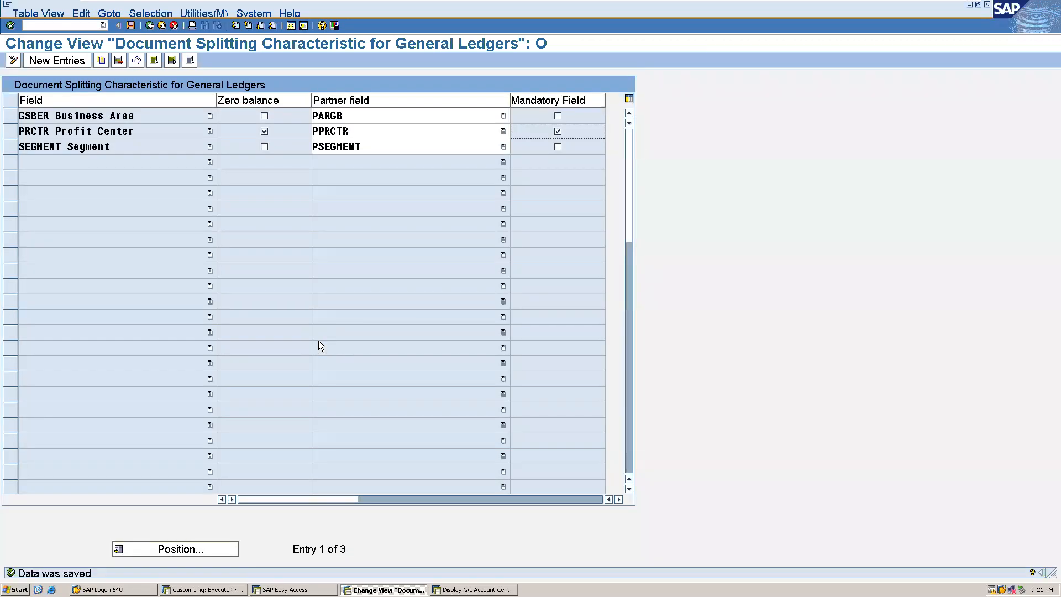
left_click(150, 26)
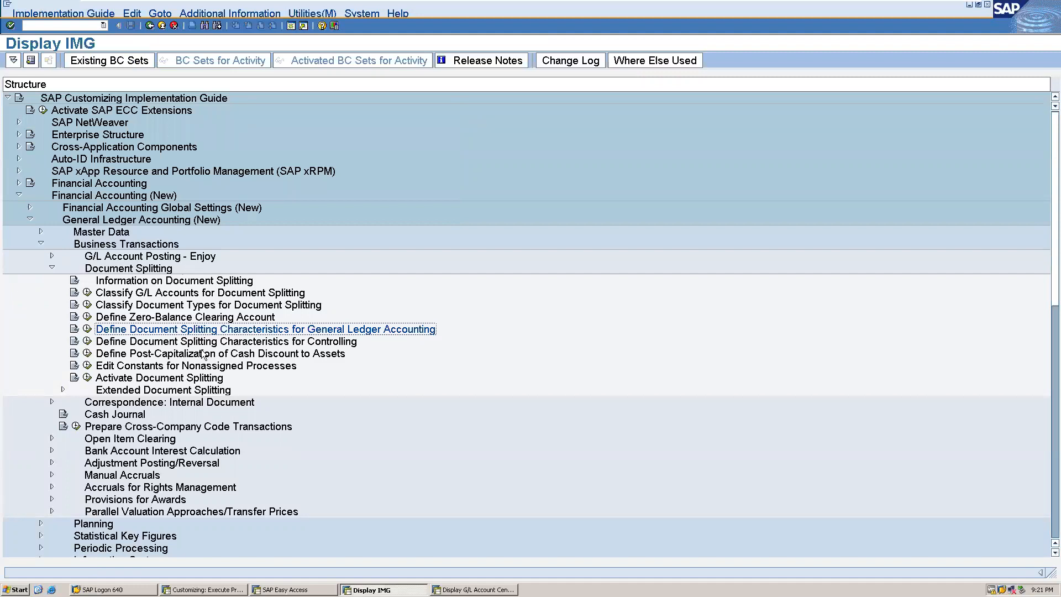
Open Activate Document Splitting, save the settings with Document Splitting and Inheritance enabled, and return to the IMG structure.
left_click(88, 379)
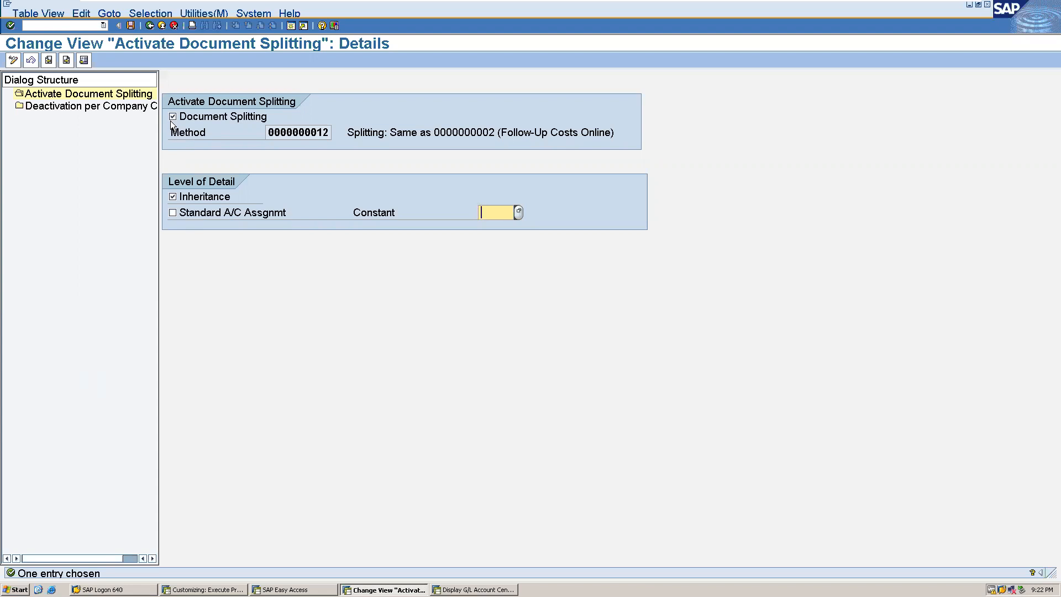
left_click(131, 26)
left_click(150, 25)
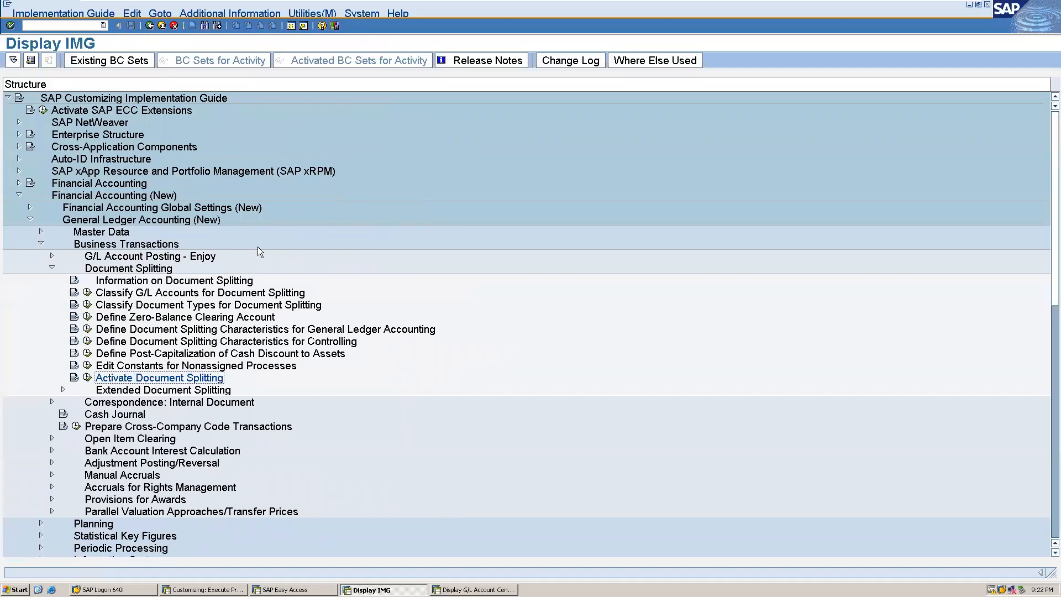
Minimize the SAP server window and review the document splitting example in Word, from the entry view tables to the general ledger simulation images.
mouse_move(533, 1)
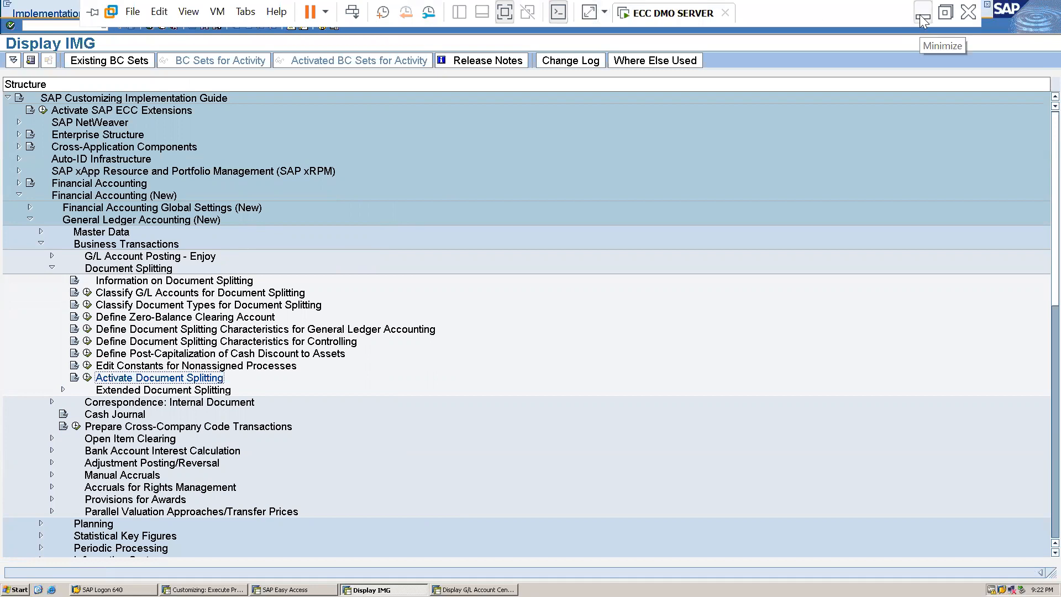
left_click(922, 18)
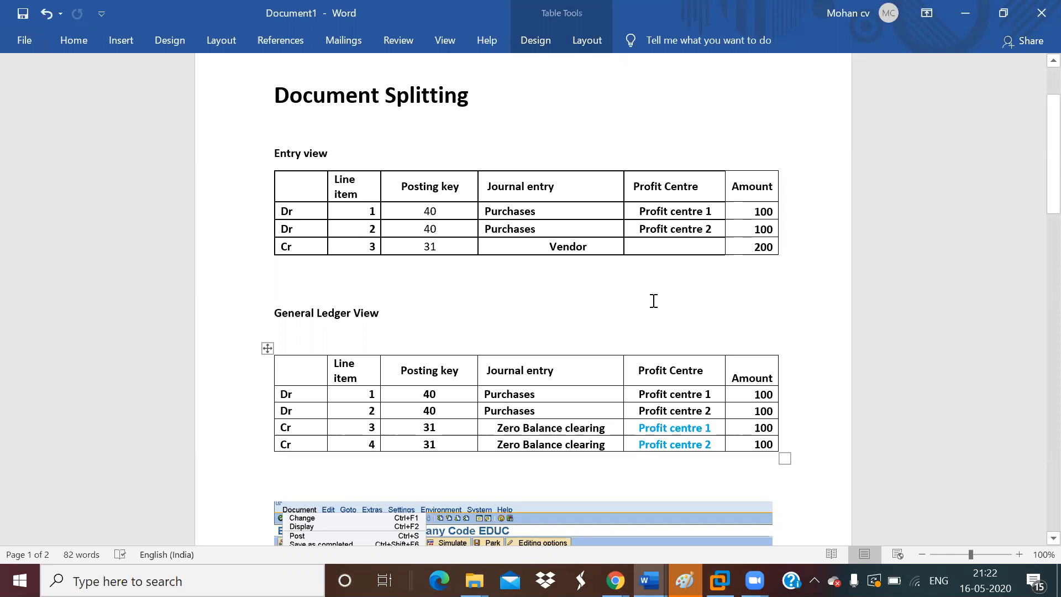
left_click_drag(1035, 174, 1034, 263)
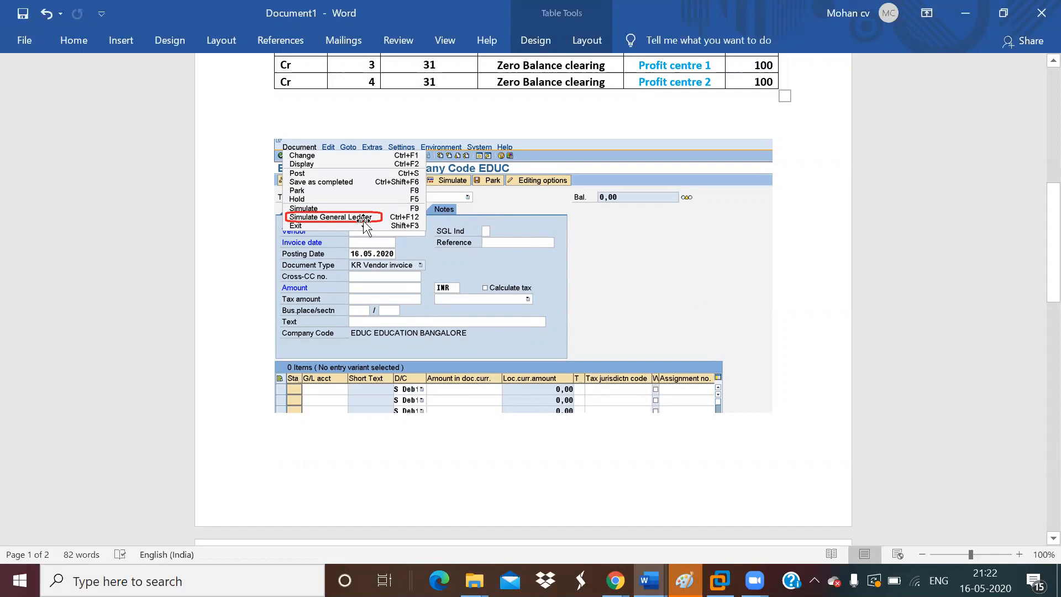
left_click_drag(1038, 254, 1035, 348)
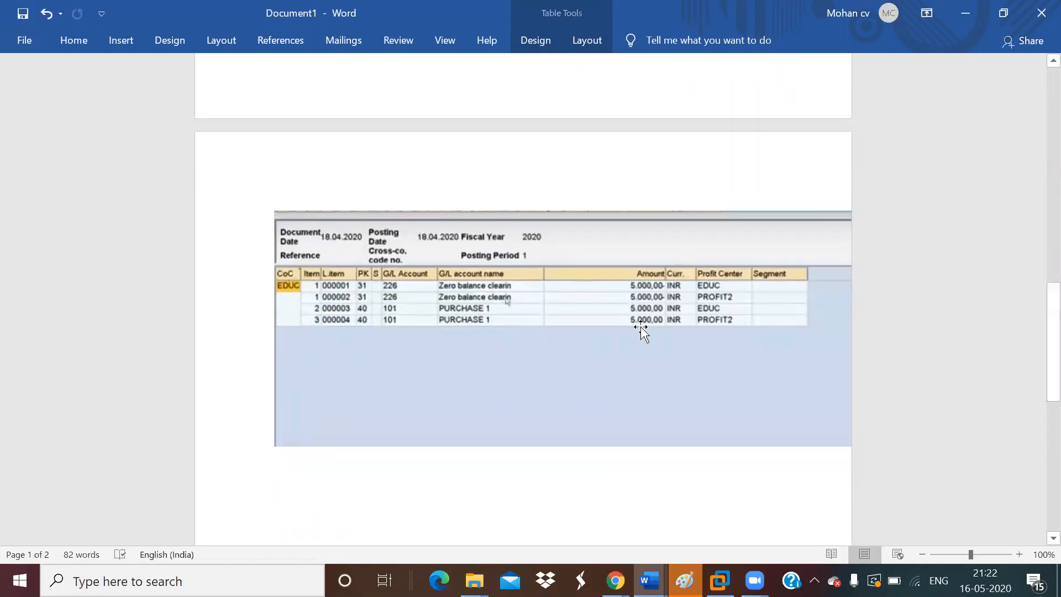